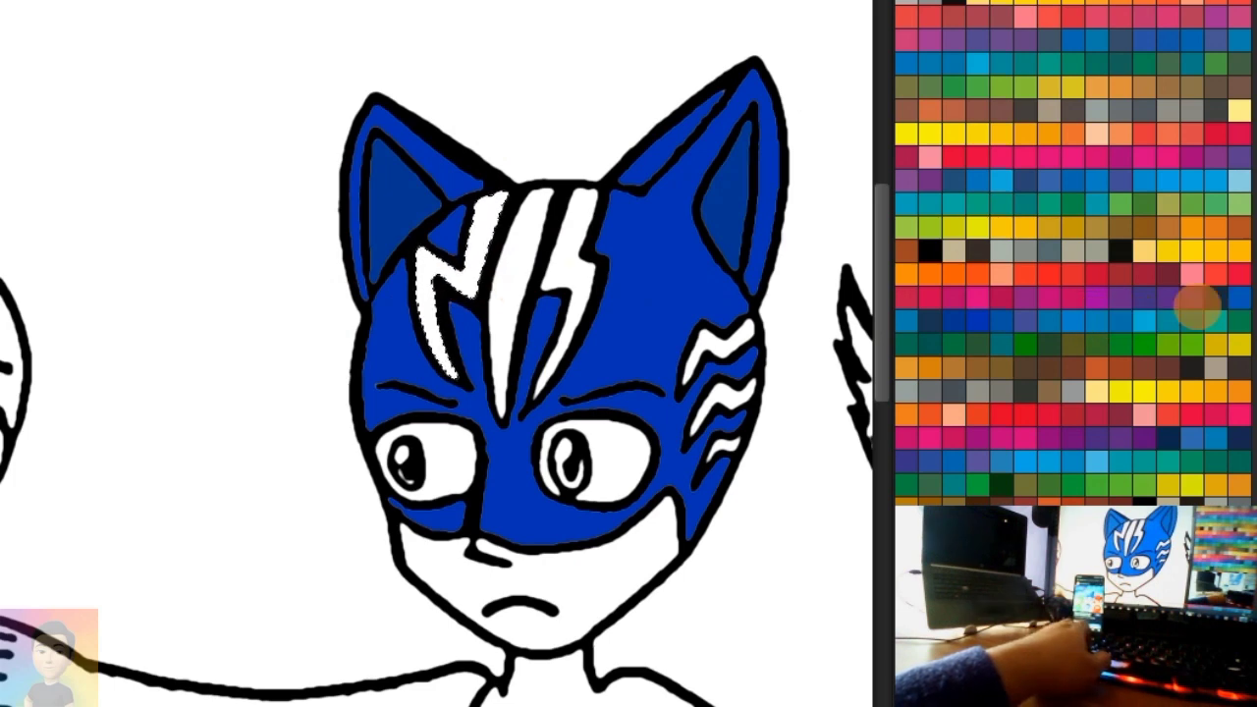
Step: Paint Catboy's white lightning stripe and cheek whisker marks light blue
click(489, 205)
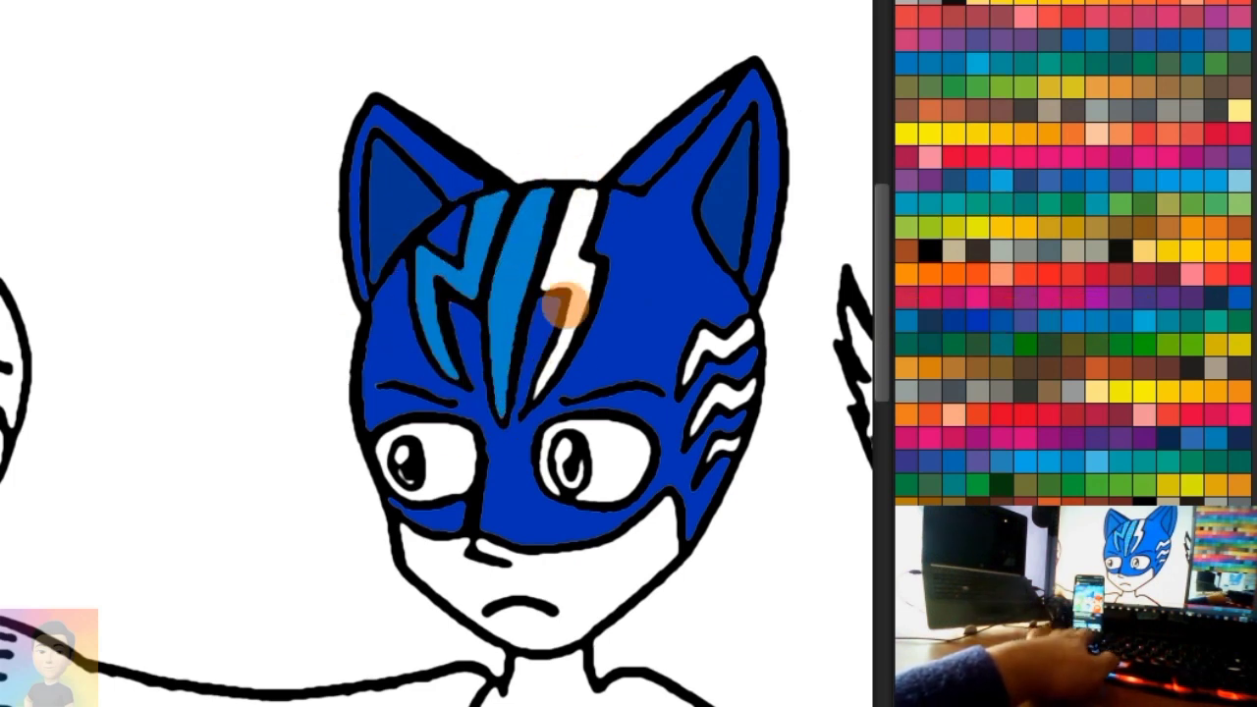
drag(585, 201, 494, 371)
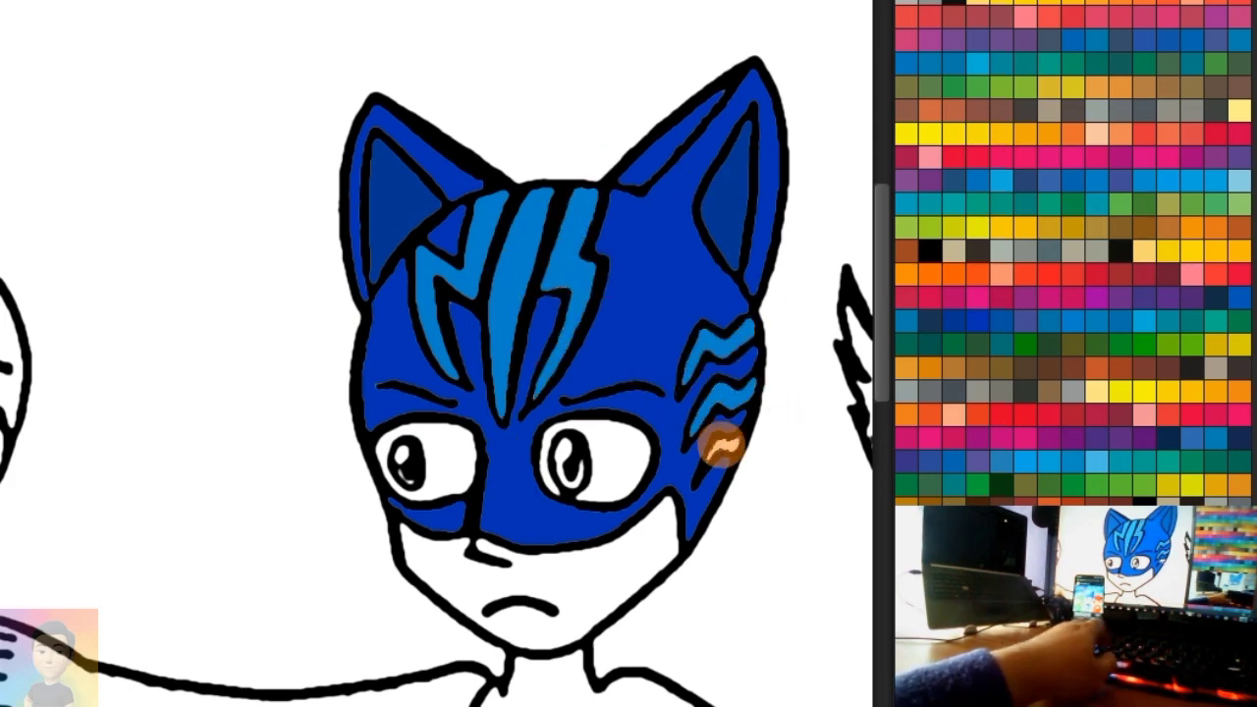
scroll(727, 469, up, 2)
Step: Fill Catboy's white lower face below the mask with a peach skin tone
scroll(592, 429, up, 1)
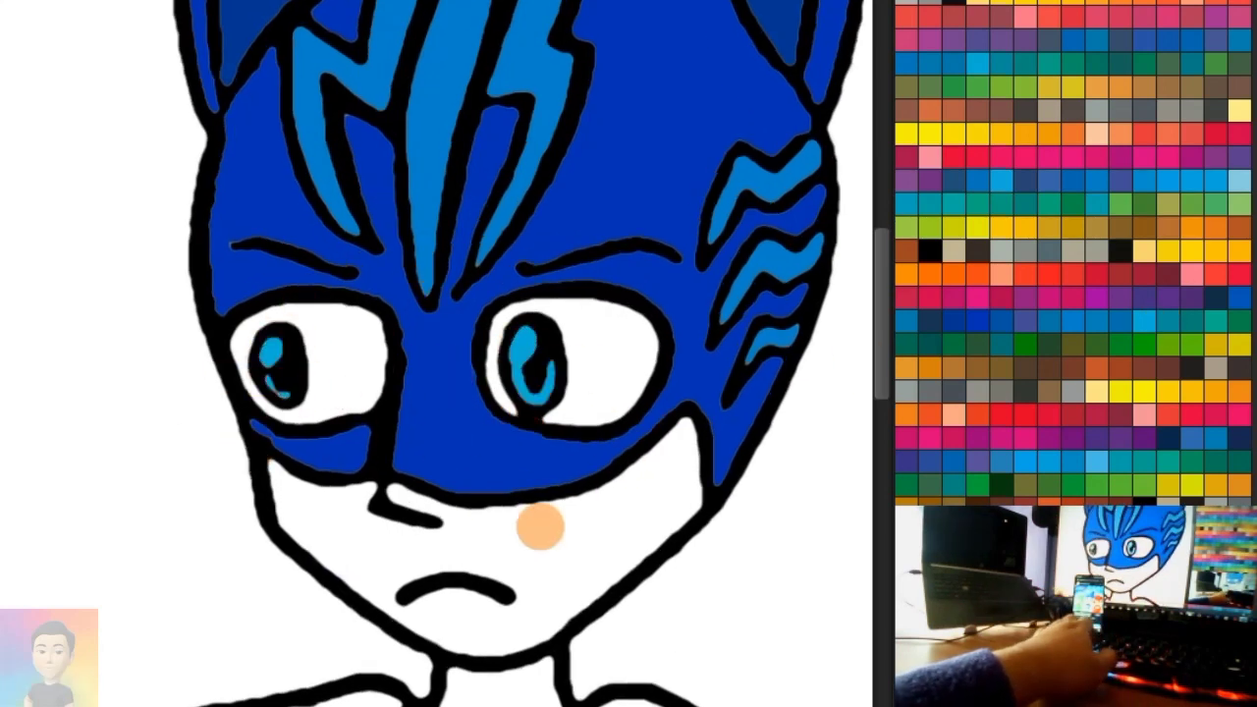
click(541, 522)
scroll(1231, 139, up, 3)
mouse_move(285, 462)
mouse_down()
mouse_move(309, 477)
mouse_move(289, 604)
mouse_move(595, 527)
mouse_move(305, 650)
mouse_up()
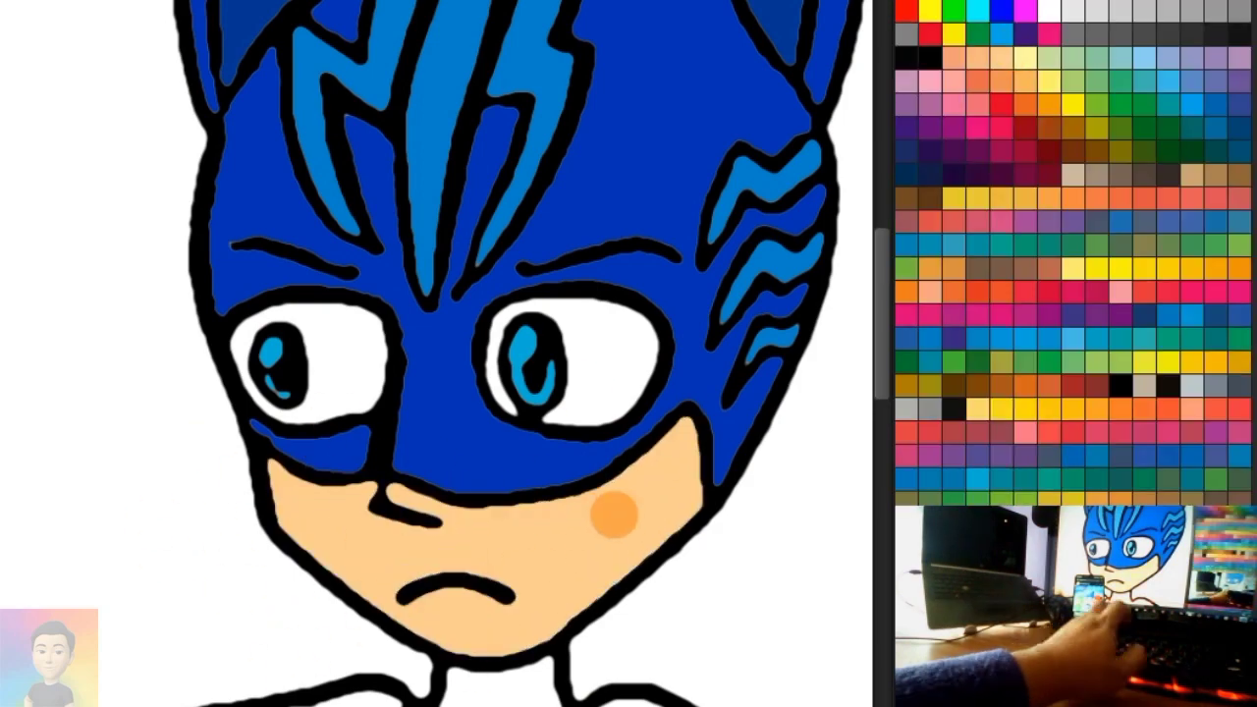
scroll(612, 514, down, 5)
Step: Paint Catboy's torso, hand and outstretched arm dark blue
click(548, 358)
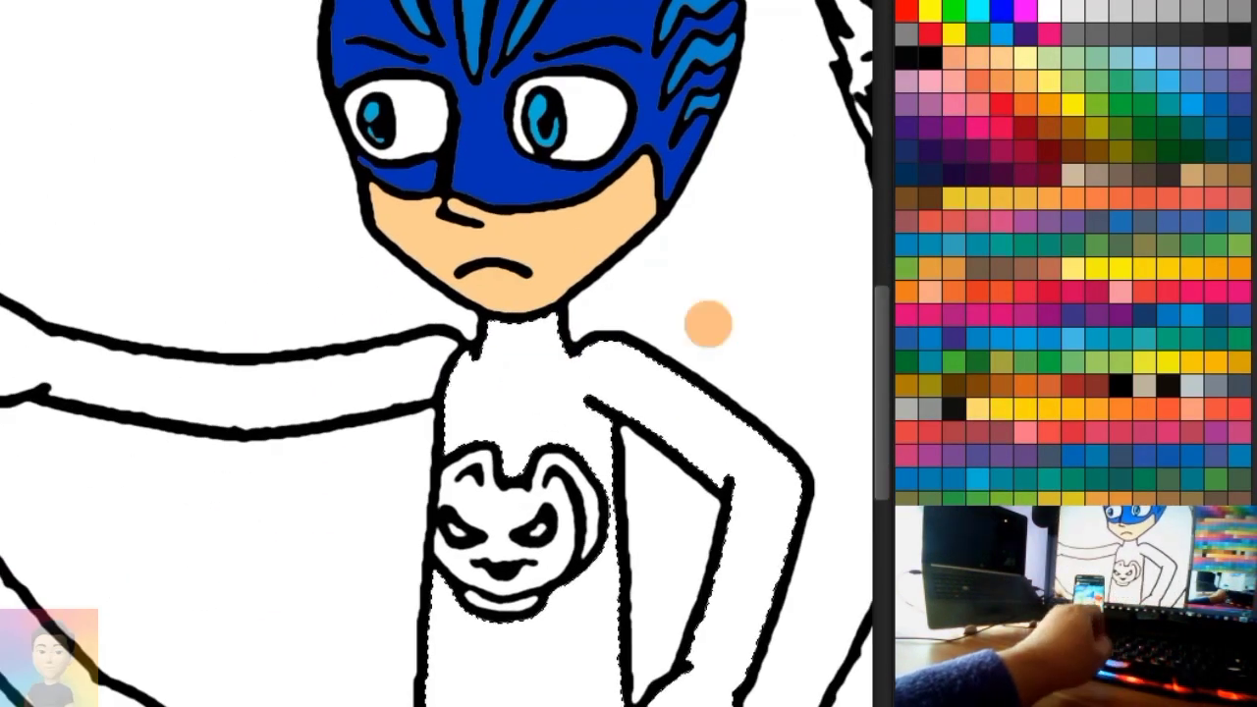
scroll(982, 255, down, 7)
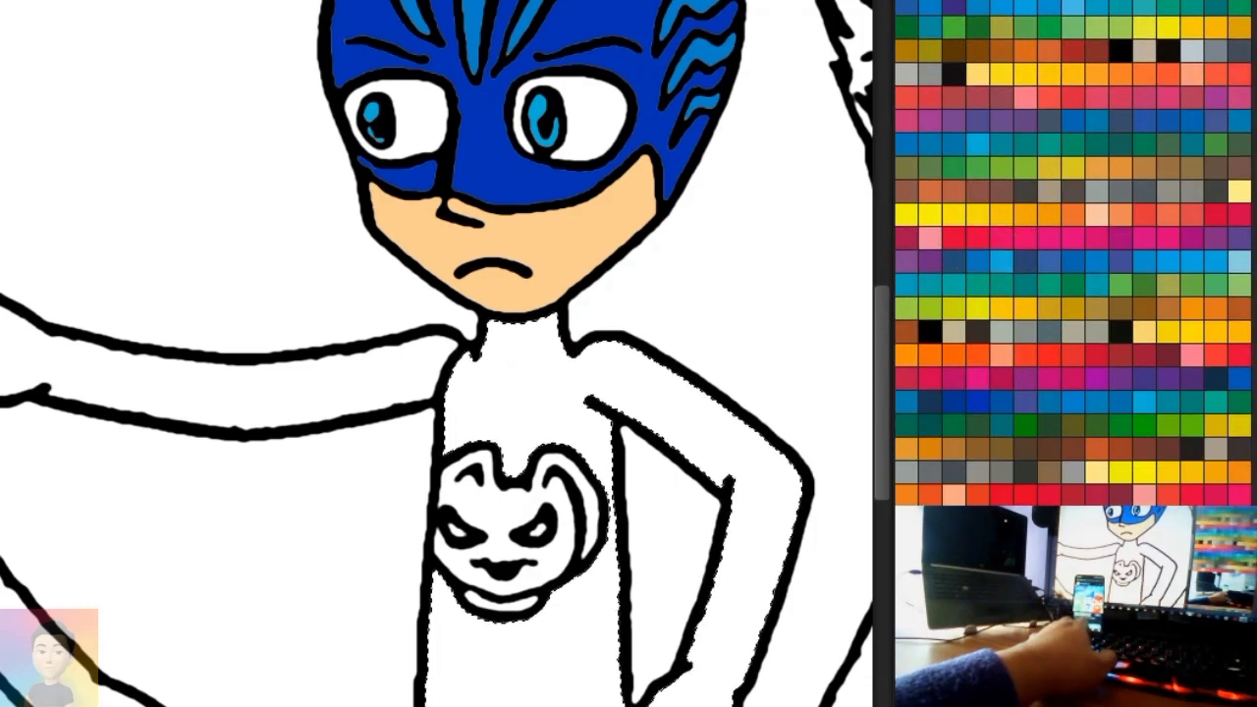
scroll(975, 259, down, 2)
click(978, 303)
mouse_move(374, 376)
mouse_down()
mouse_move(424, 415)
mouse_move(673, 393)
mouse_up()
mouse_move(593, 519)
mouse_down()
mouse_move(809, 553)
mouse_move(679, 662)
mouse_up()
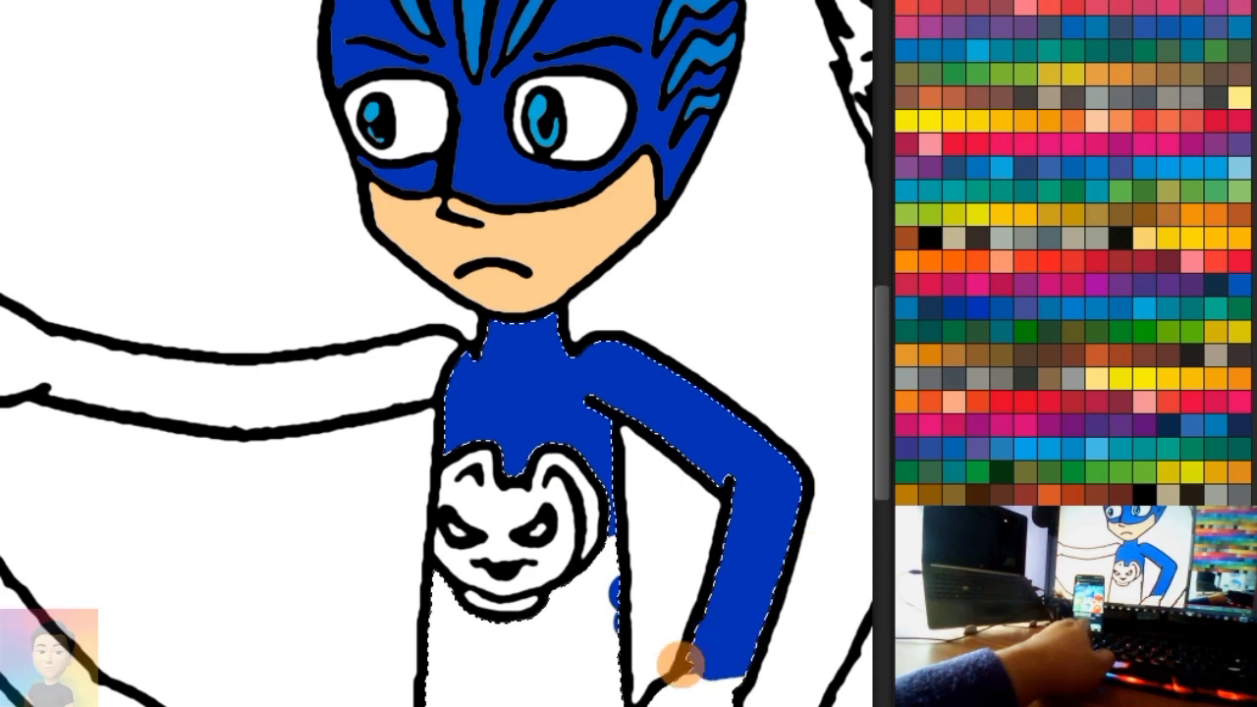
scroll(679, 662, down, 3)
mouse_move(700, 514)
mouse_down()
mouse_move(739, 541)
mouse_move(669, 664)
mouse_move(603, 533)
mouse_move(578, 397)
mouse_up()
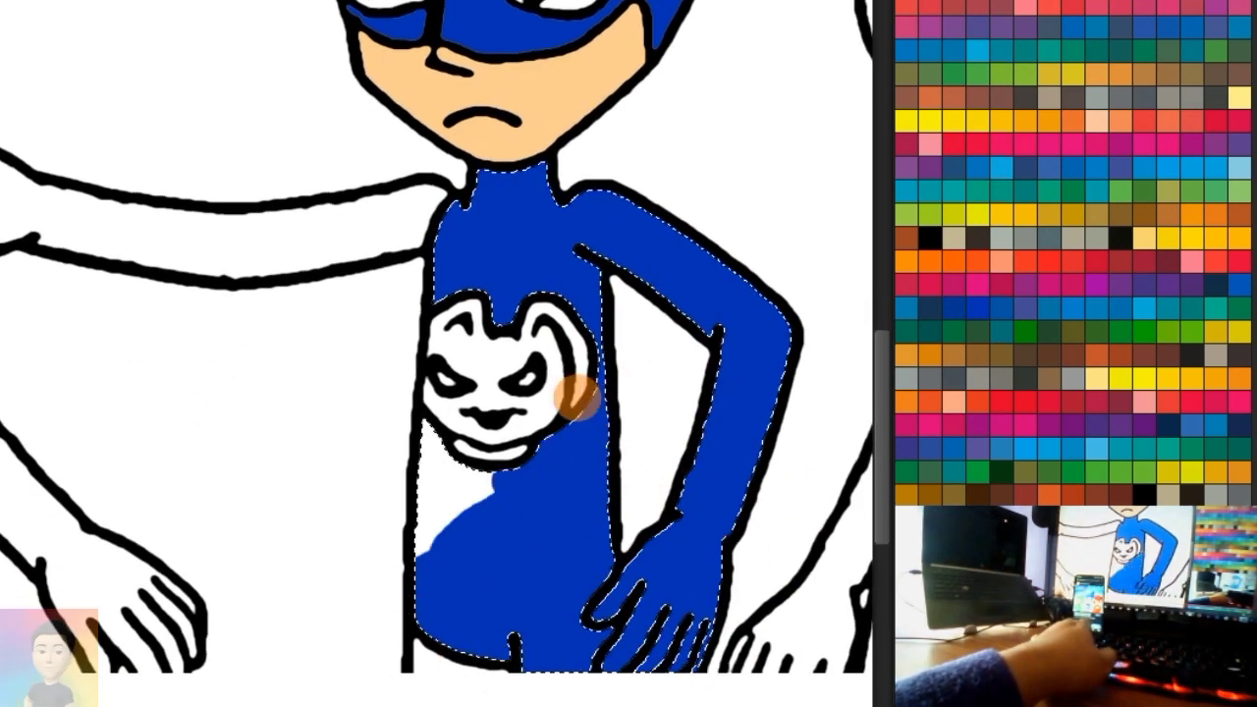
key(ctrl+d)
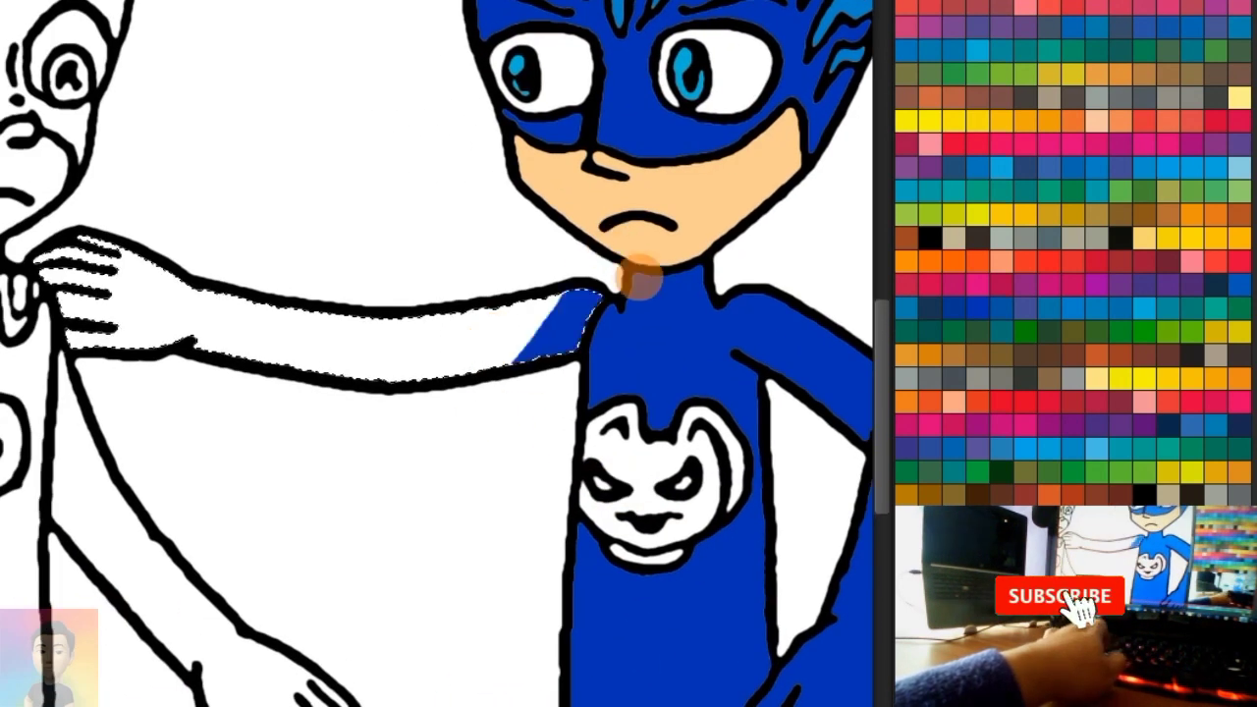
mouse_move(640, 272)
mouse_down()
mouse_move(445, 379)
mouse_move(452, 292)
mouse_move(188, 252)
mouse_up()
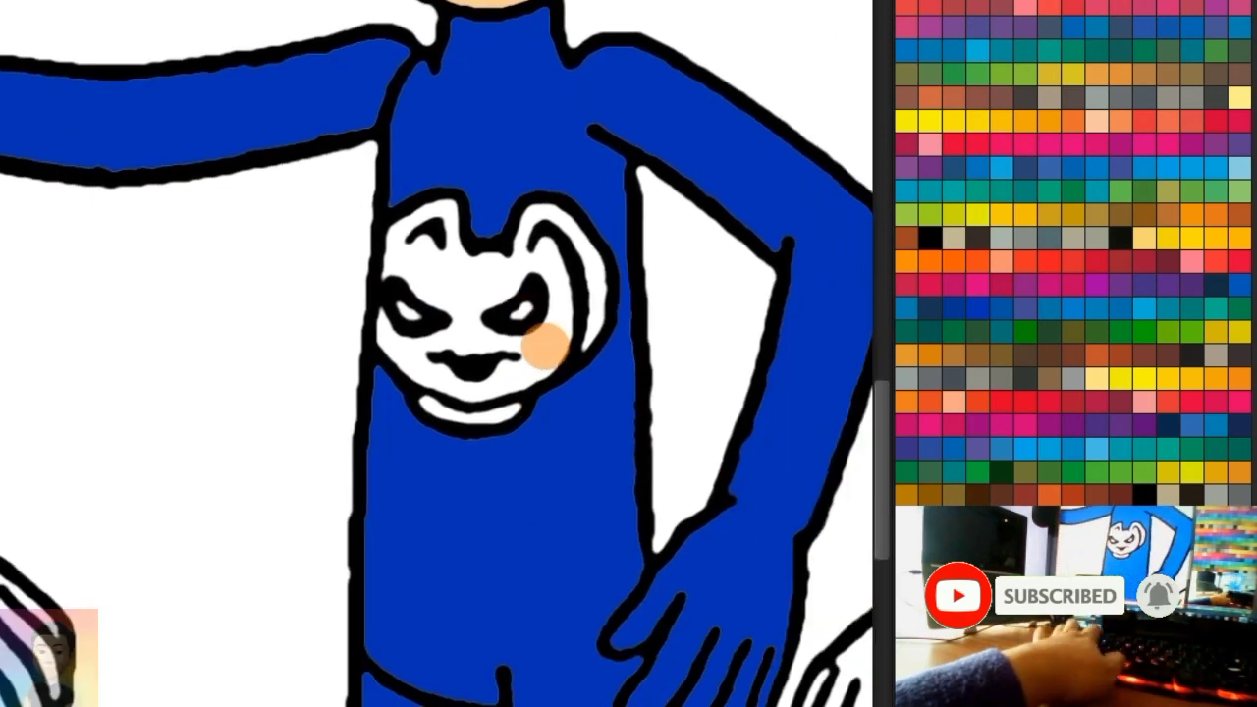
Step: Paint Catboy's chest emblem light blue
click(500, 410)
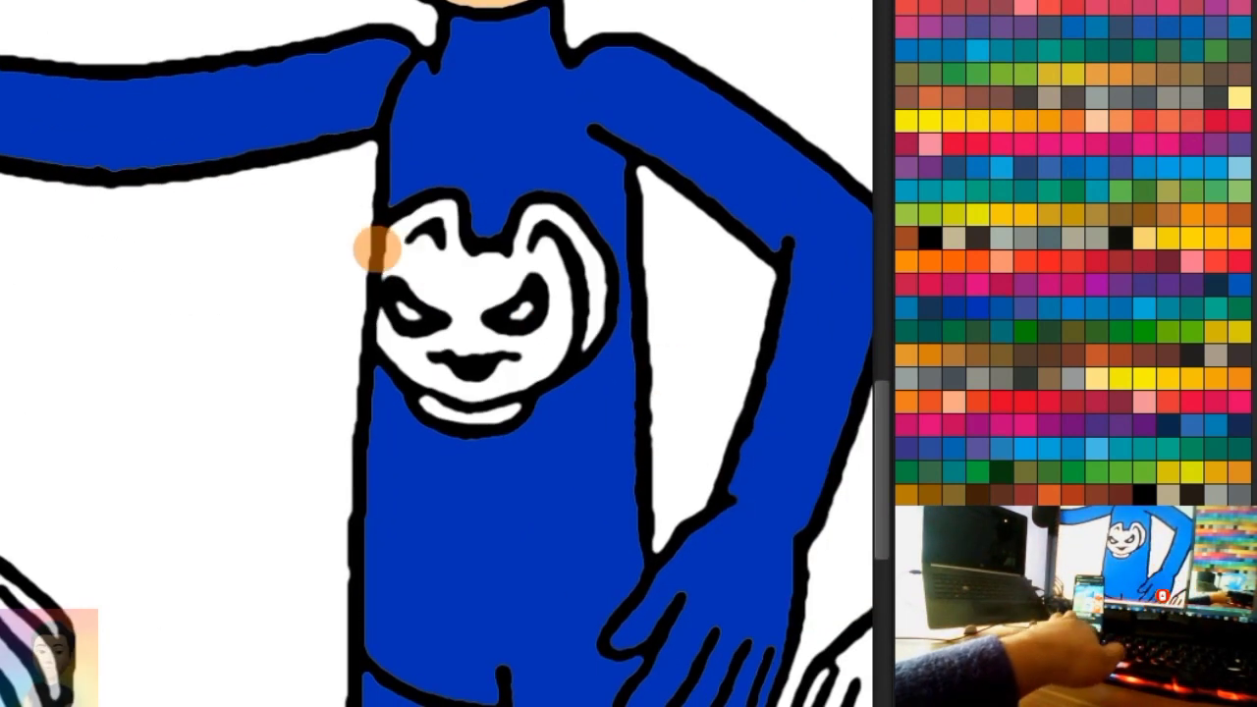
click(1005, 163)
mouse_move(412, 235)
mouse_down()
mouse_move(505, 174)
mouse_move(406, 331)
mouse_move(530, 371)
mouse_up()
click(482, 417)
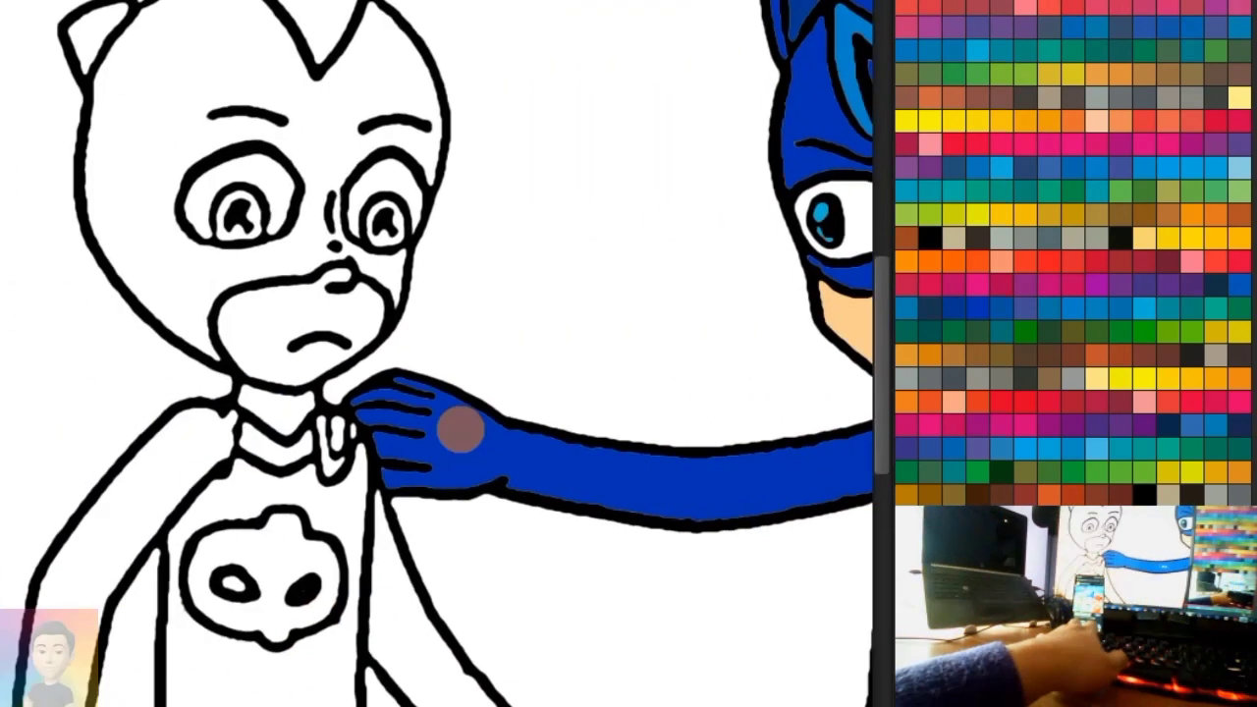
Step: Paint the second character's mask and cheek band teal
mouse_move(611, 416)
mouse_down()
mouse_move(444, 149)
mouse_move(470, 224)
mouse_up()
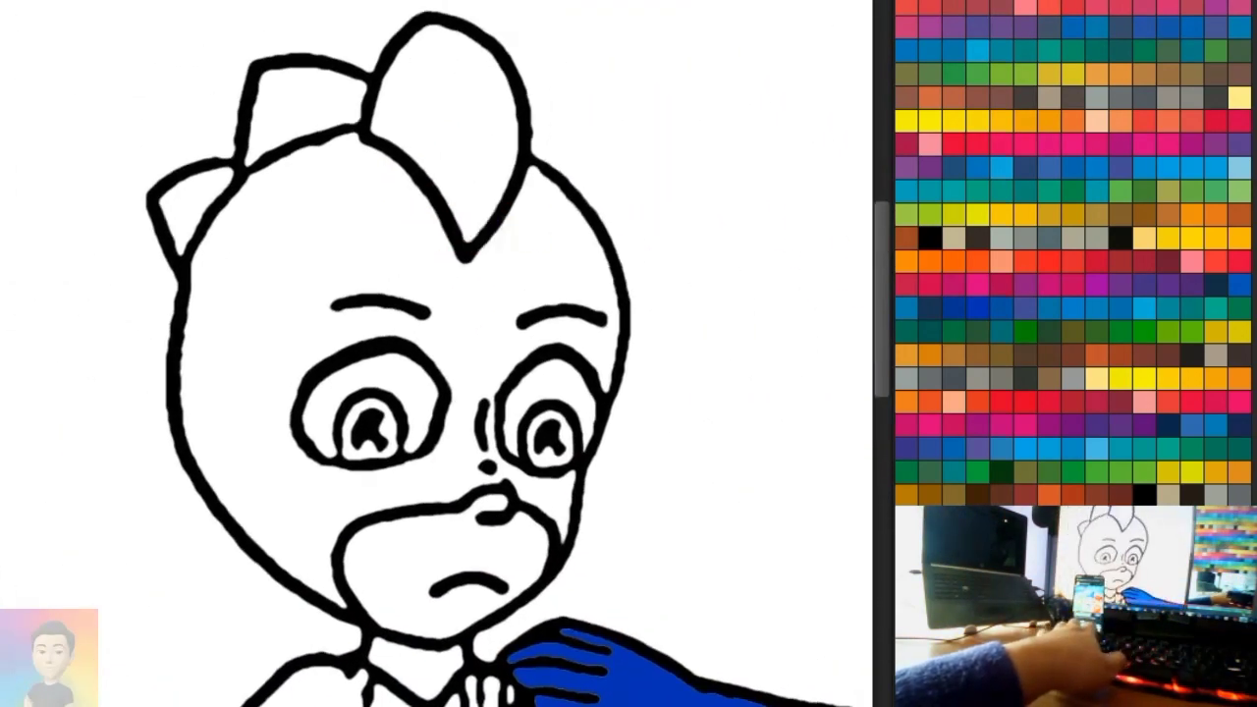
drag(1240, 89, 1240, 197)
mouse_move(386, 270)
mouse_down()
mouse_move(304, 216)
mouse_move(482, 128)
mouse_move(606, 180)
mouse_move(476, 183)
mouse_move(617, 351)
mouse_move(615, 528)
mouse_move(414, 545)
mouse_up()
drag(279, 477, 86, 383)
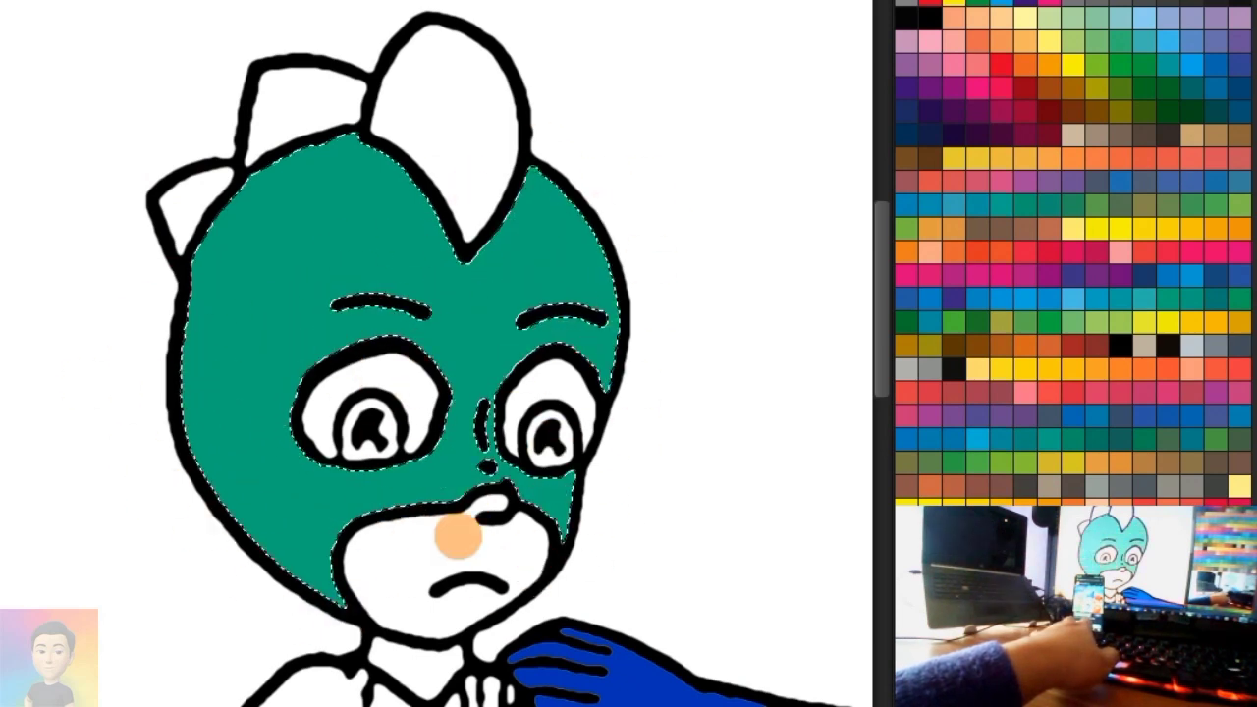
Step: Paint the head spikes teal and fill the irises green
click(468, 128)
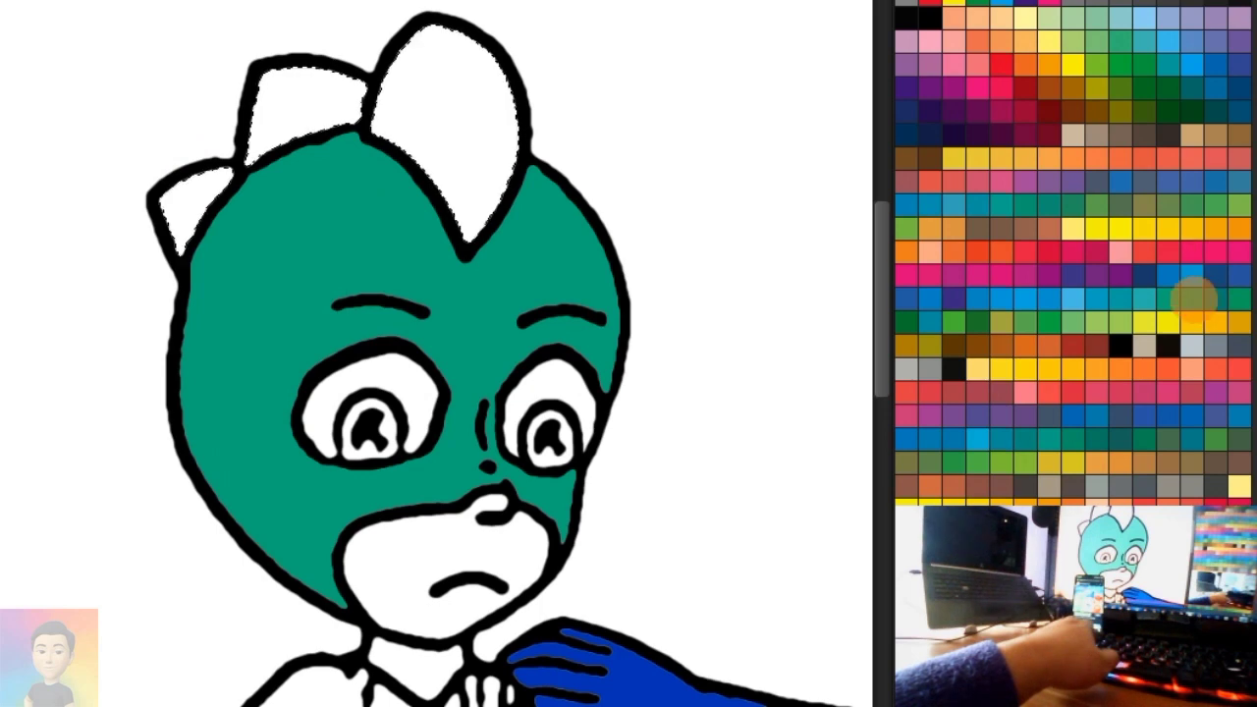
mouse_move(550, 92)
mouse_down()
mouse_move(281, 78)
mouse_move(481, 234)
mouse_move(175, 137)
mouse_up()
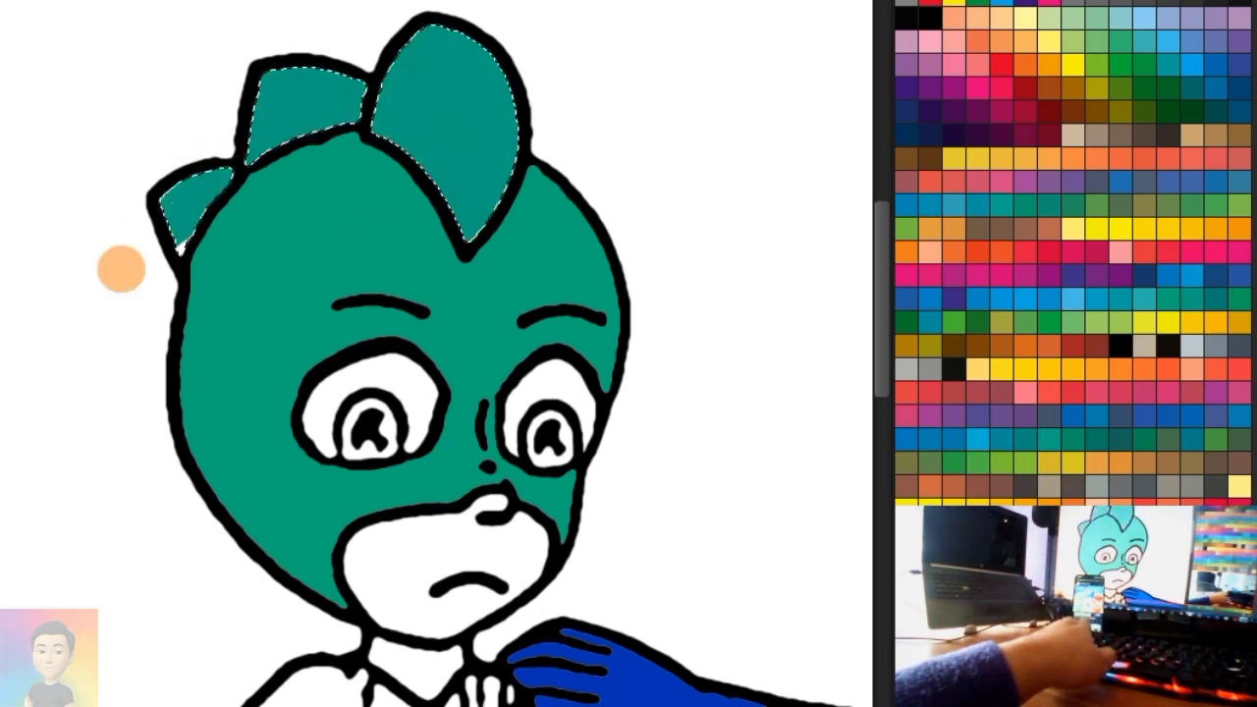
scroll(534, 441, up, 2)
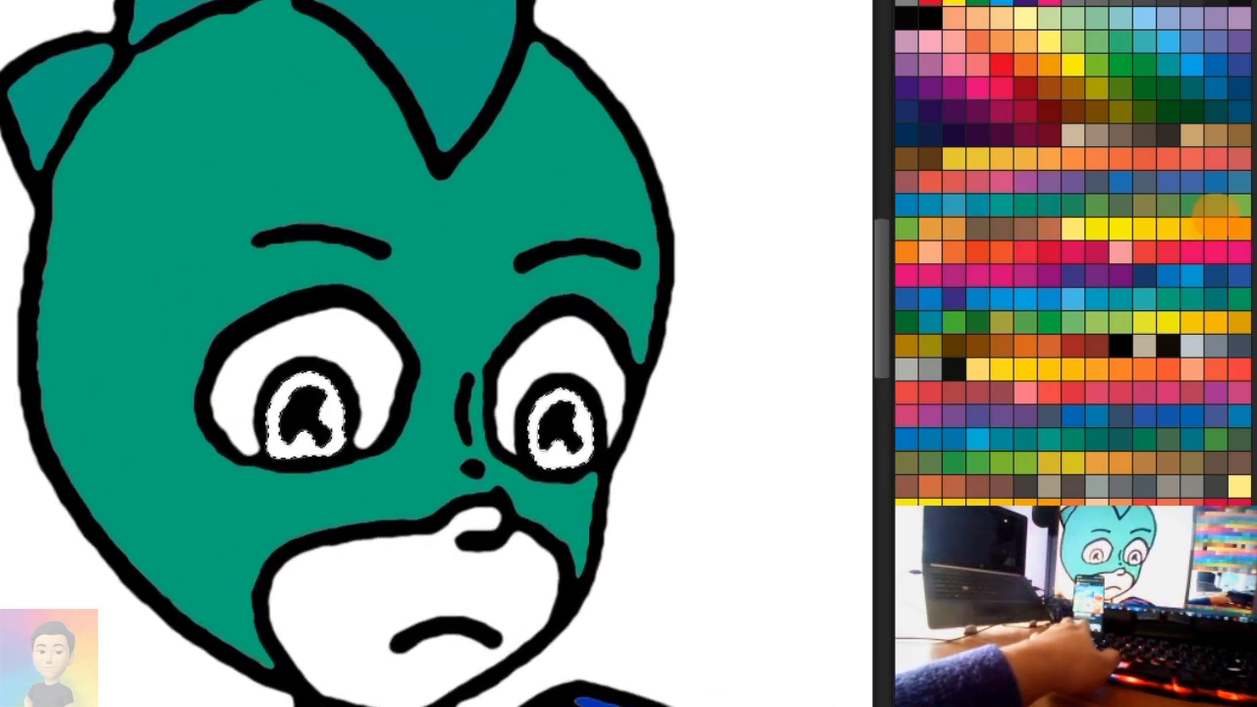
scroll(1076, 295, down, 4)
scroll(1076, 295, down, 4)
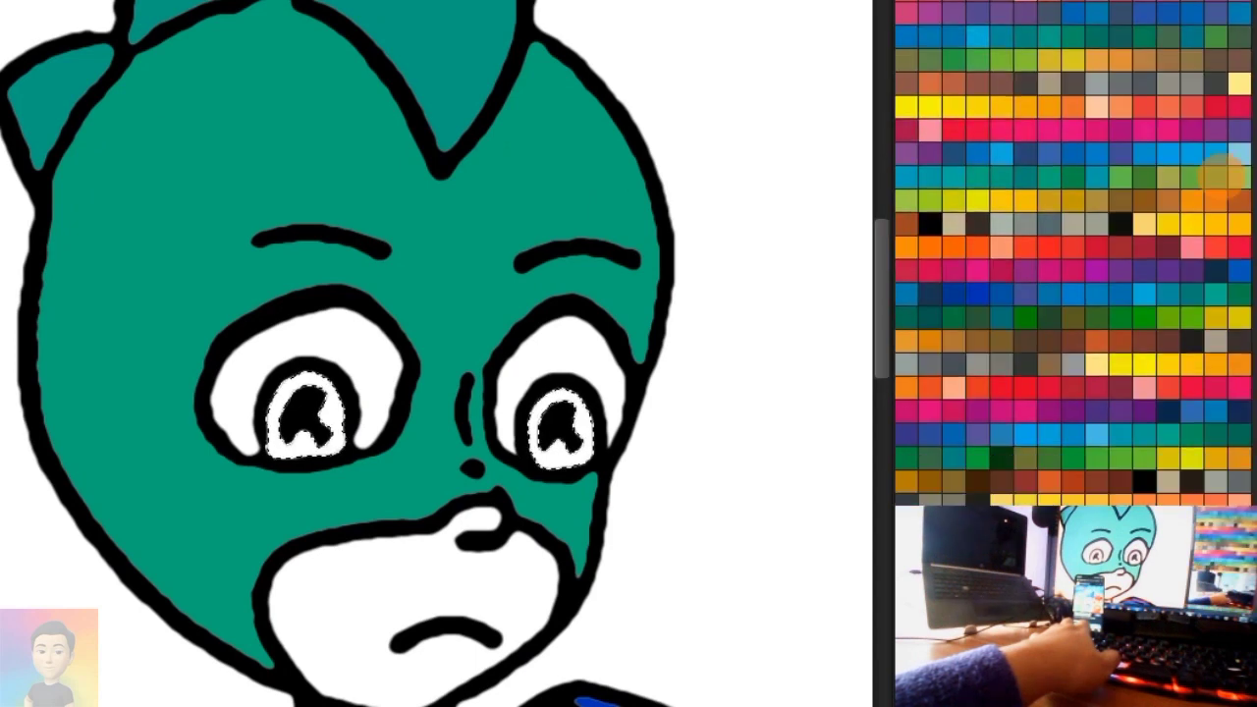
click(305, 413)
scroll(533, 441, down, 2)
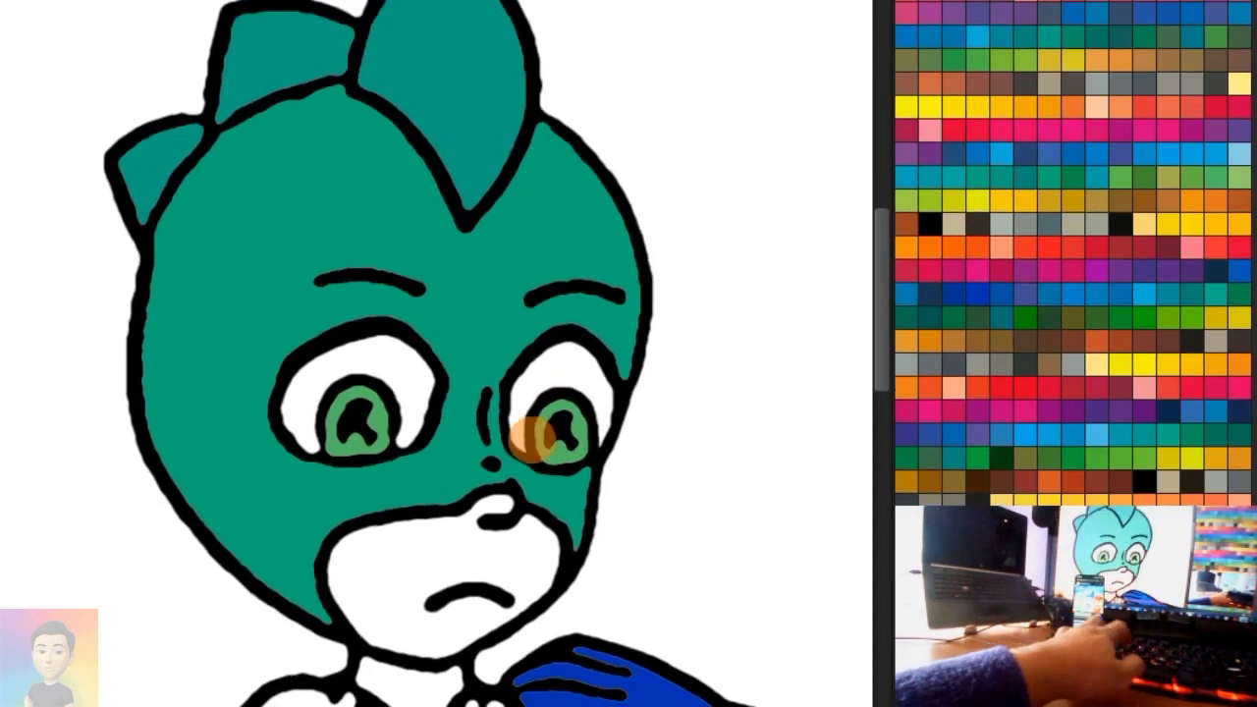
scroll(1076, 295, up, 3)
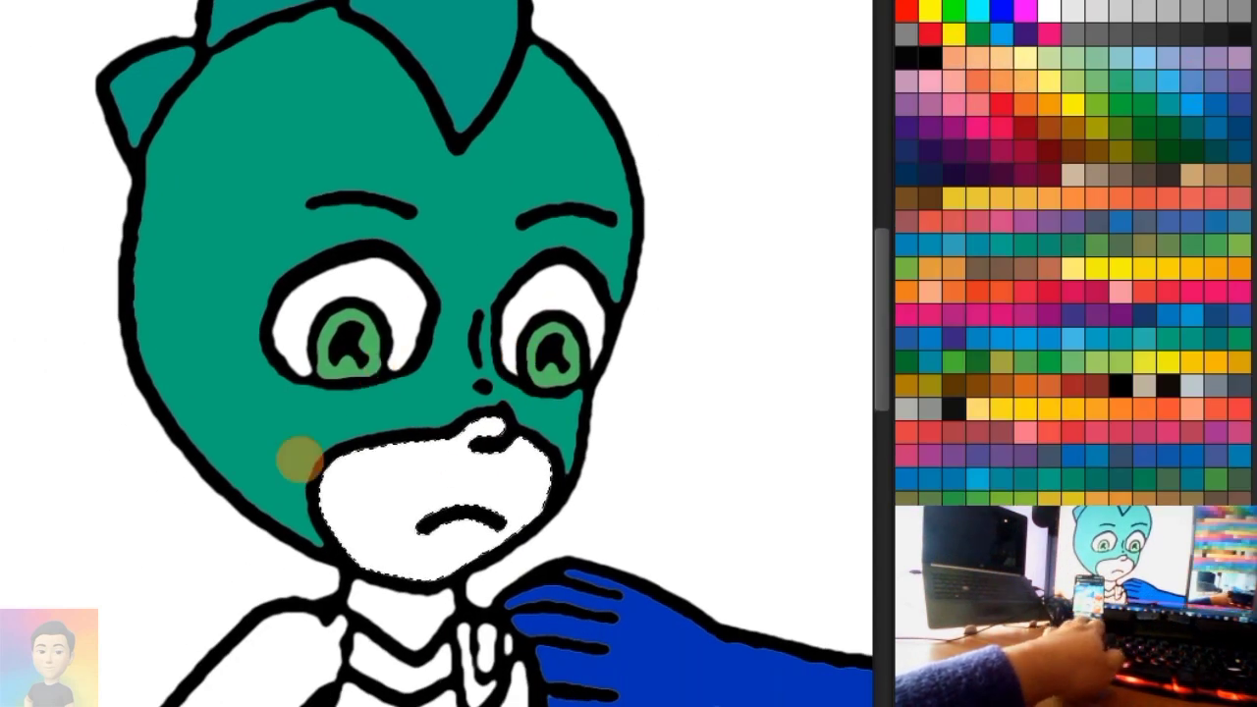
Step: Fill Gekko's lower face and neck with skin colour
drag(300, 457, 561, 538)
scroll(561, 538, down, 3)
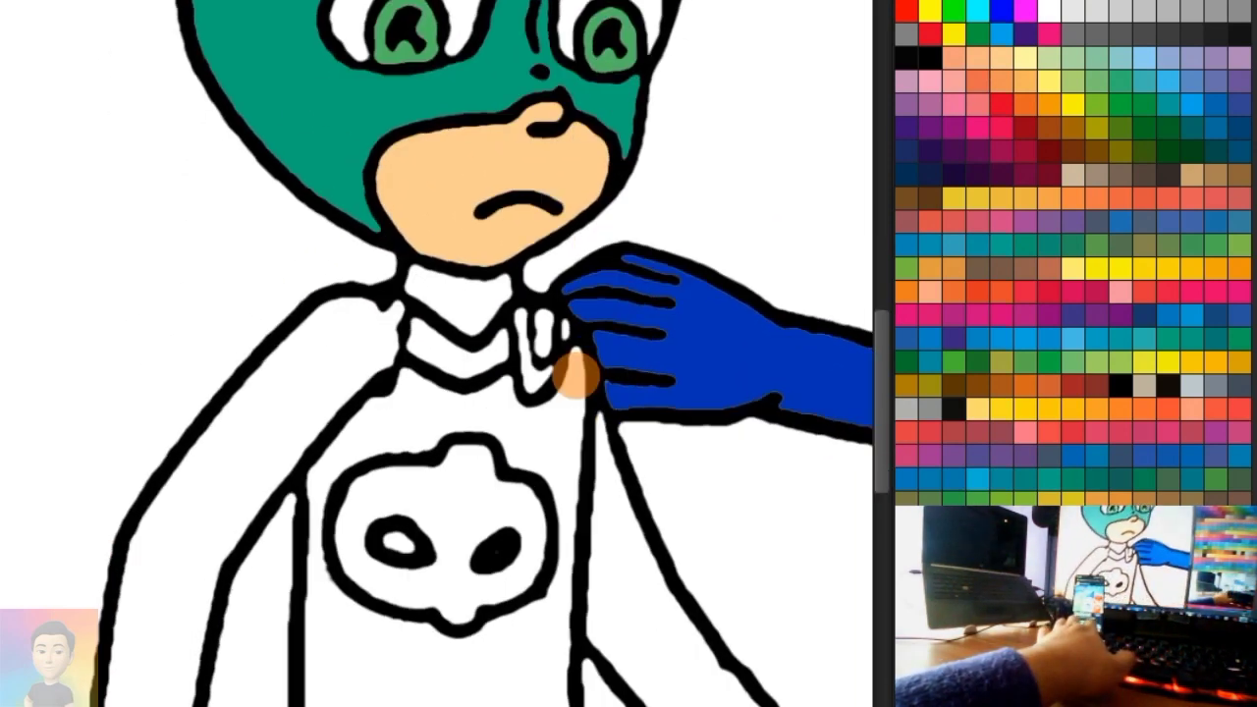
scroll(577, 374, down, 2)
drag(458, 218, 445, 263)
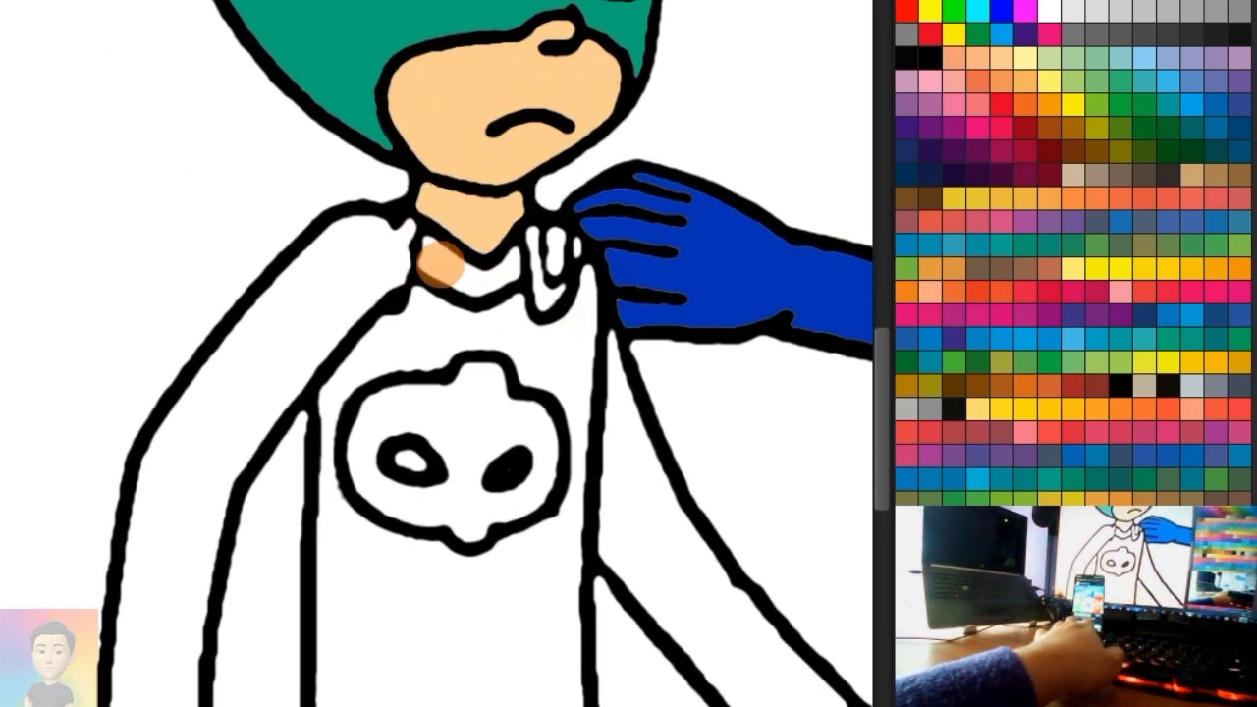
Step: Paint Gekko's left shoulder and left arm green
click(1171, 249)
drag(415, 214, 171, 417)
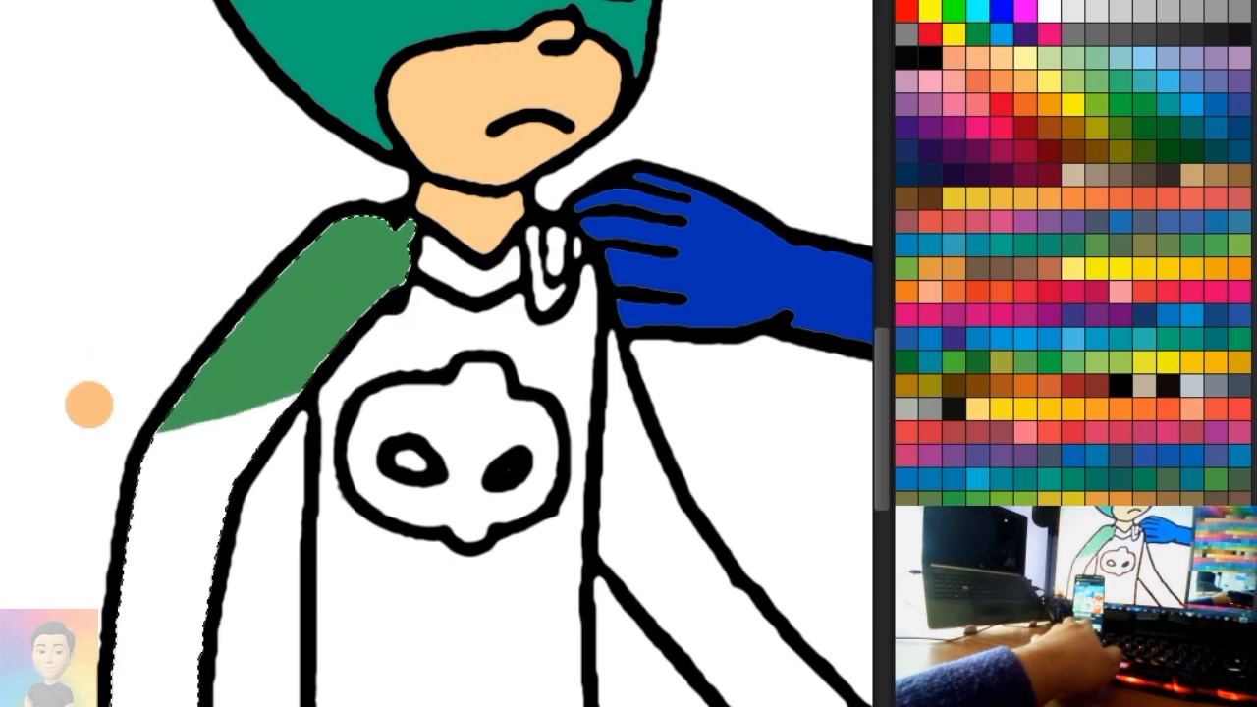
drag(88, 405, 160, 559)
scroll(373, 314, down, 3)
mouse_move(373, 314)
mouse_down()
mouse_move(219, 359)
mouse_move(164, 408)
mouse_move(308, 609)
mouse_up()
scroll(449, 488, up, 3)
scroll(429, 331, up, 2)
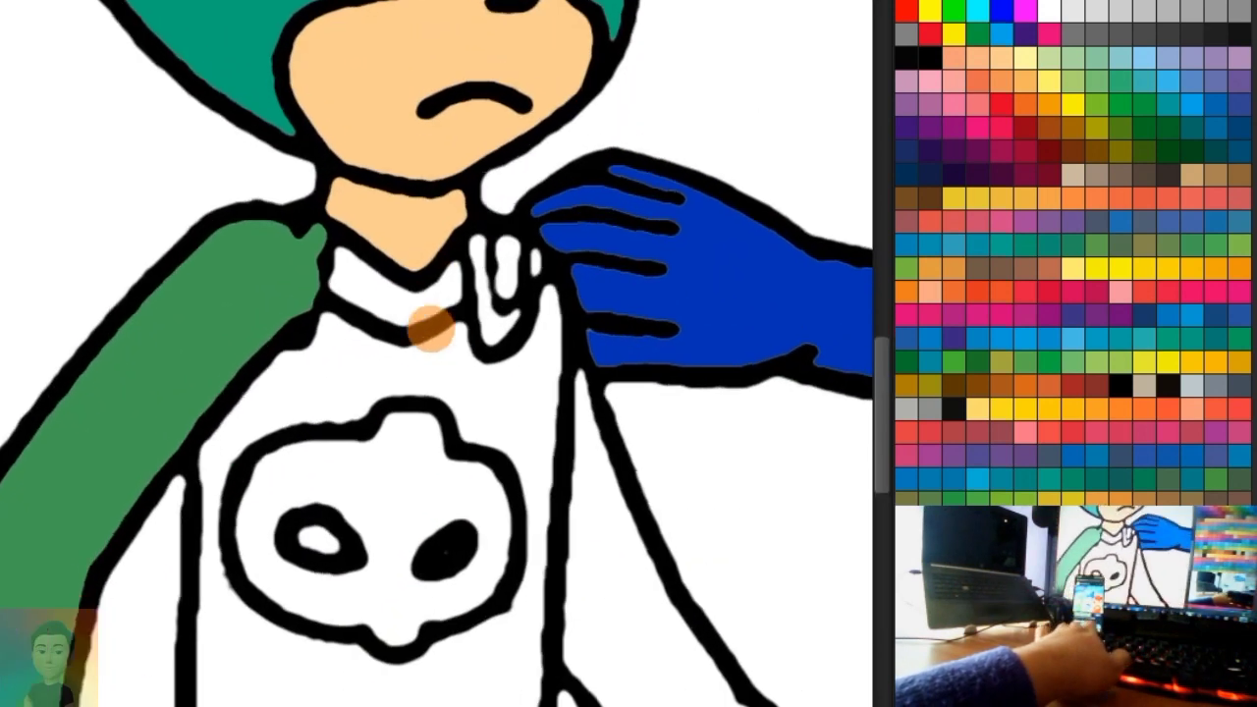
Step: Paint Gekko's collar, the strip beneath it and the lower shirt green
drag(271, 295, 422, 346)
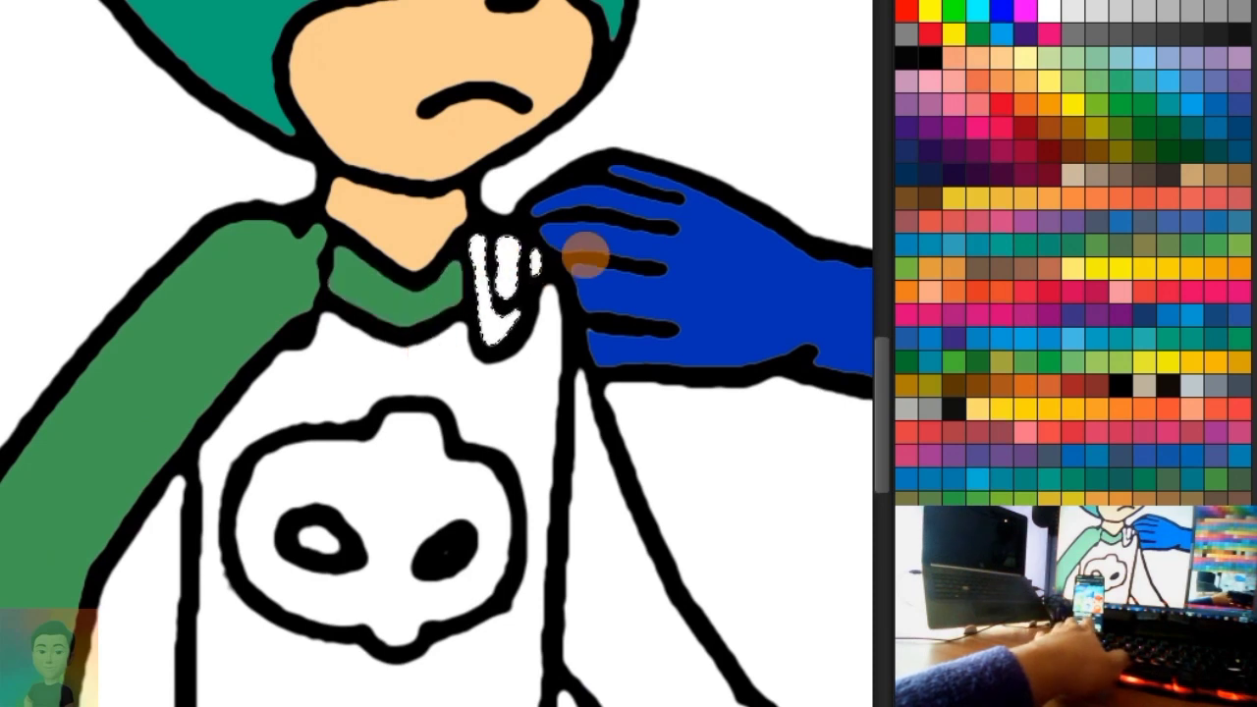
scroll(506, 339, down, 2)
scroll(519, 350, up, 1)
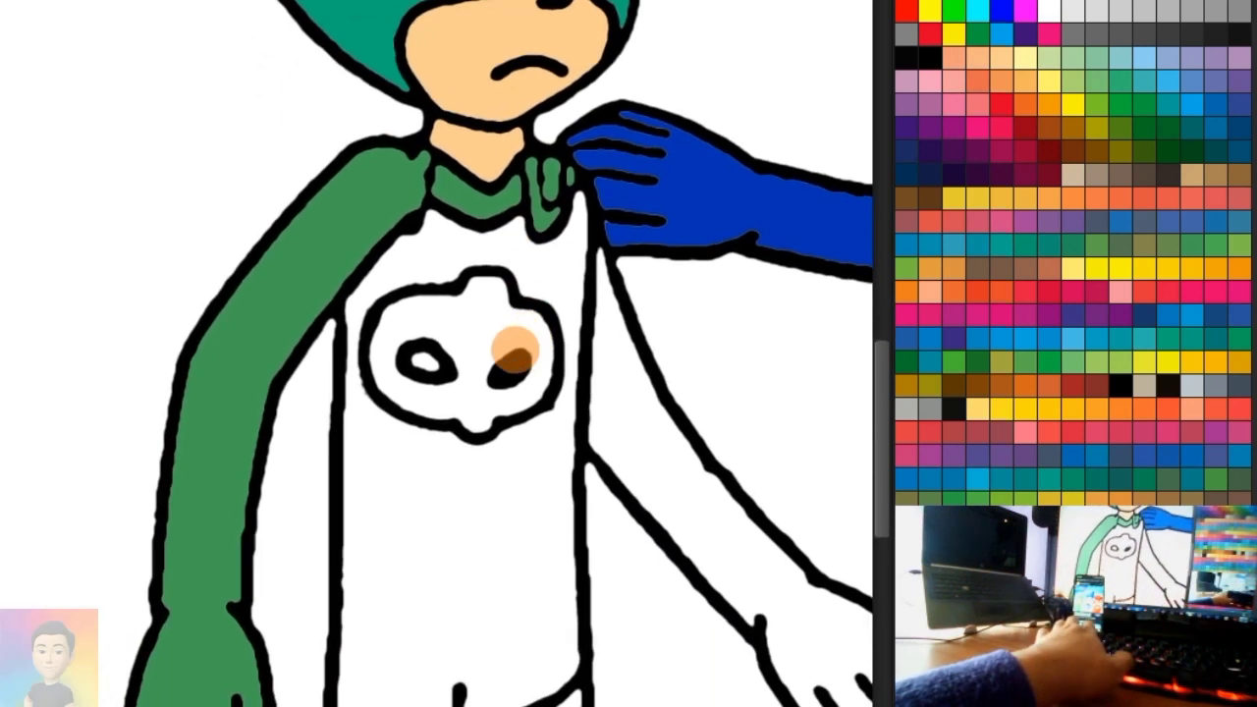
mouse_move(519, 351)
mouse_down()
mouse_move(454, 246)
mouse_move(468, 243)
mouse_move(581, 363)
mouse_move(295, 437)
mouse_up()
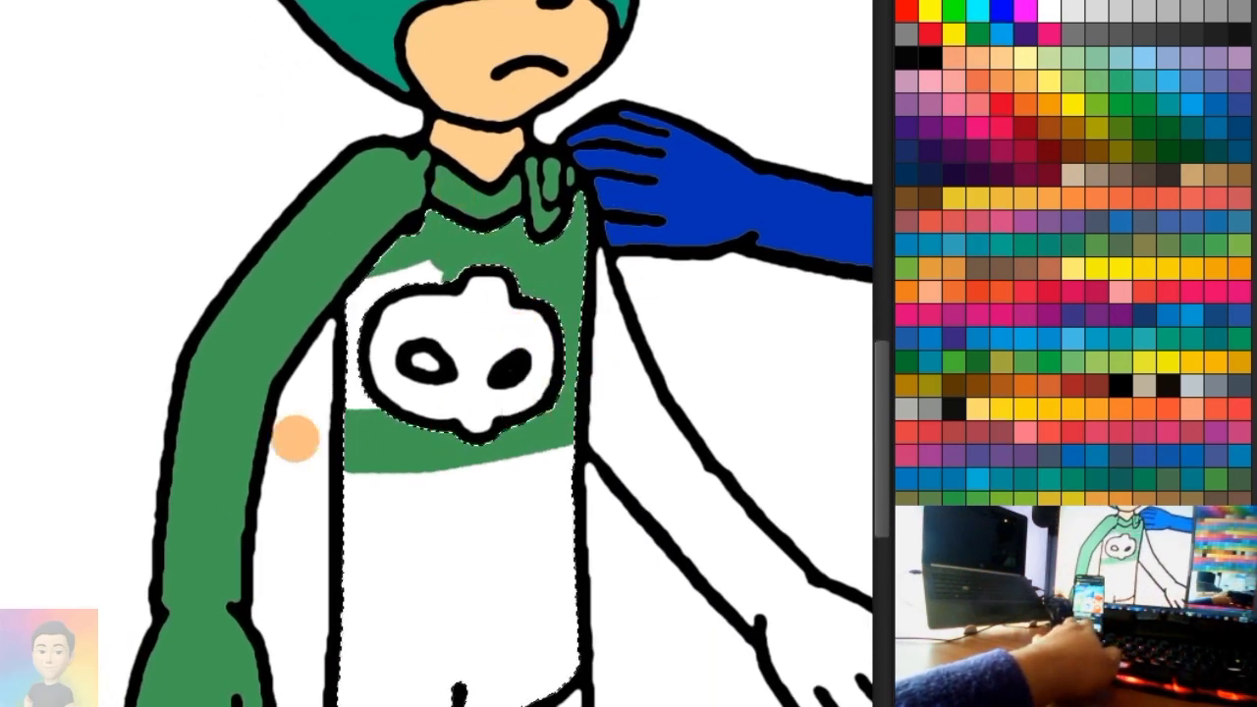
scroll(451, 322, down, 2)
mouse_move(569, 332)
mouse_down()
mouse_move(373, 351)
mouse_move(551, 556)
mouse_move(573, 530)
mouse_move(447, 396)
mouse_up()
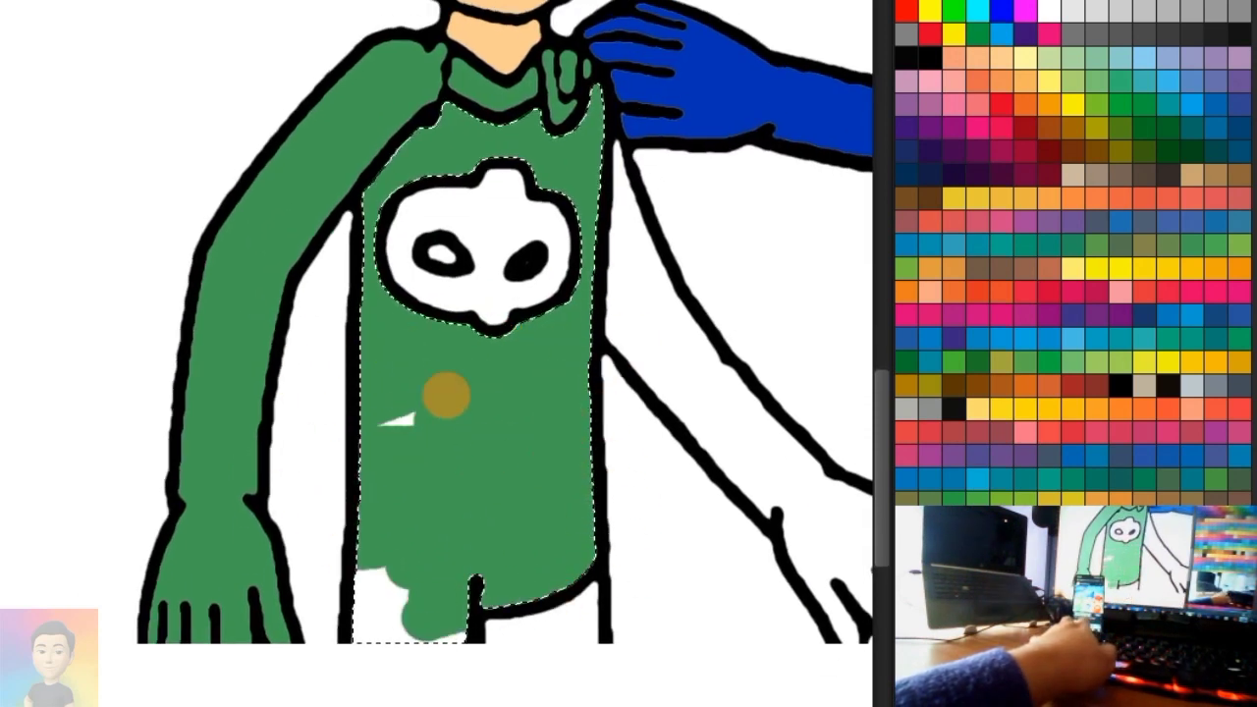
click(520, 625)
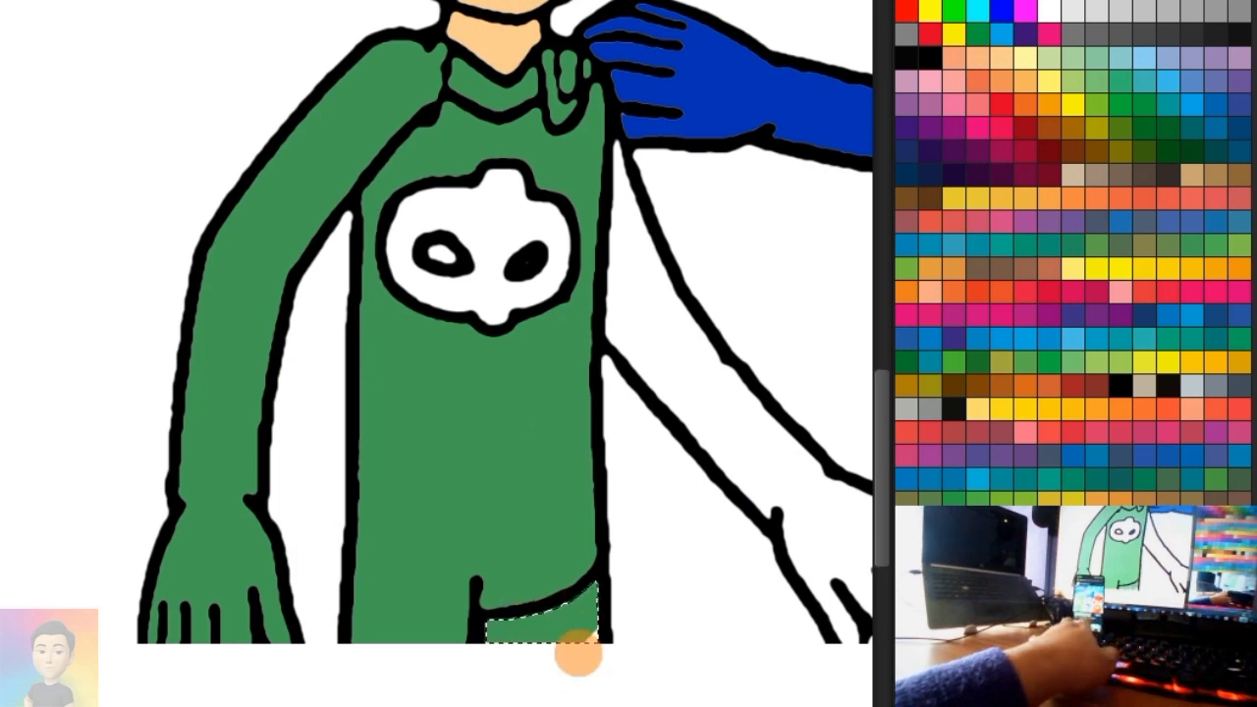
scroll(512, 223, up, 2)
Step: Paint Gekko's chest emblem, sleeve and hand green
click(550, 284)
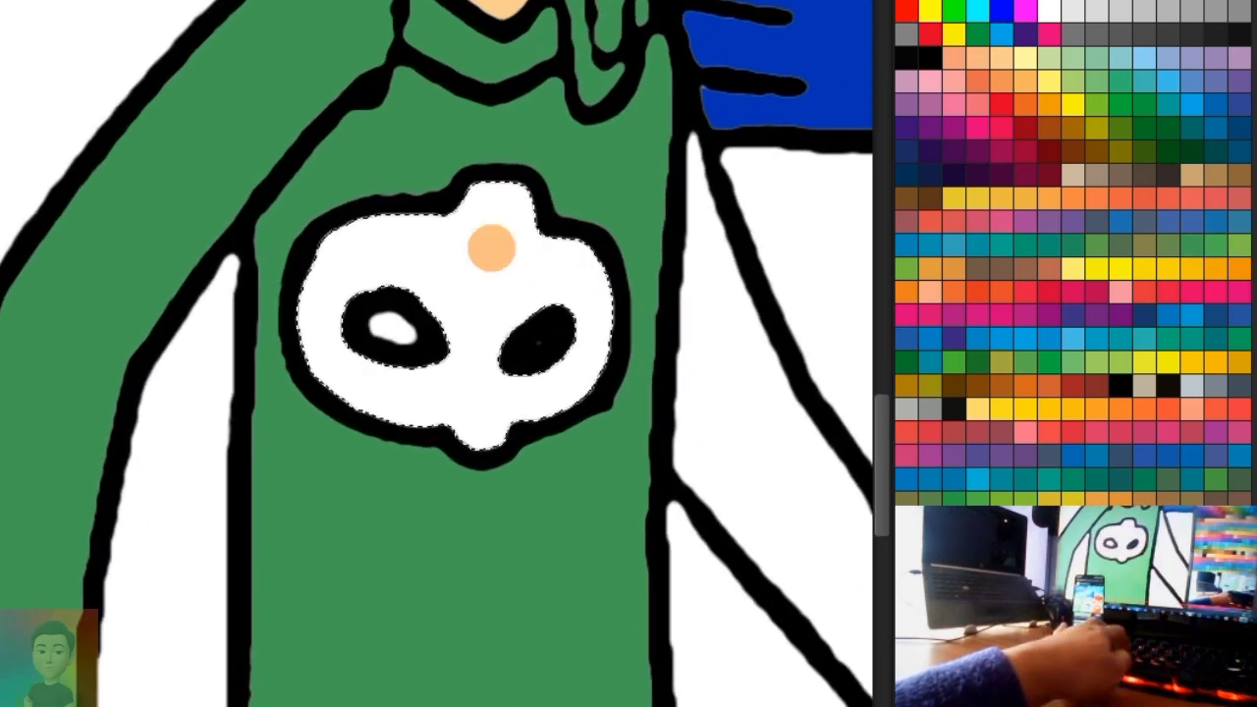
mouse_move(491, 247)
mouse_down()
mouse_move(542, 206)
mouse_move(622, 350)
mouse_move(281, 348)
mouse_move(387, 320)
mouse_up()
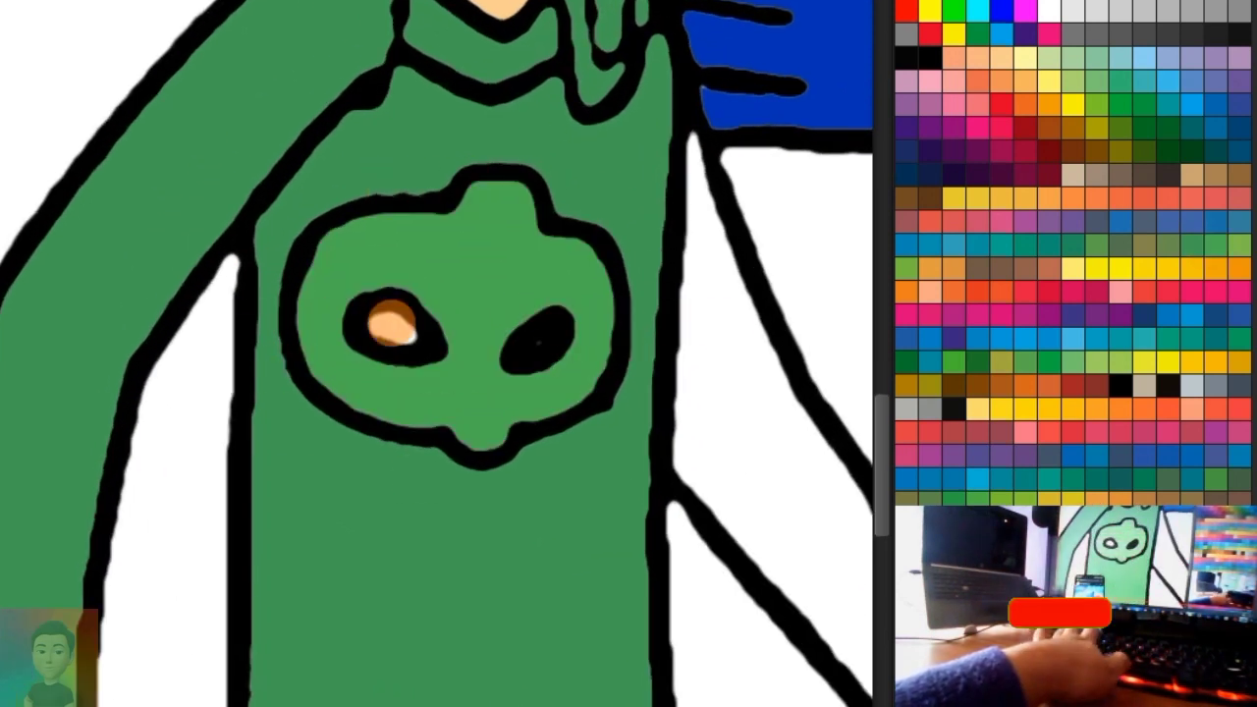
click(393, 329)
scroll(393, 334, down, 2)
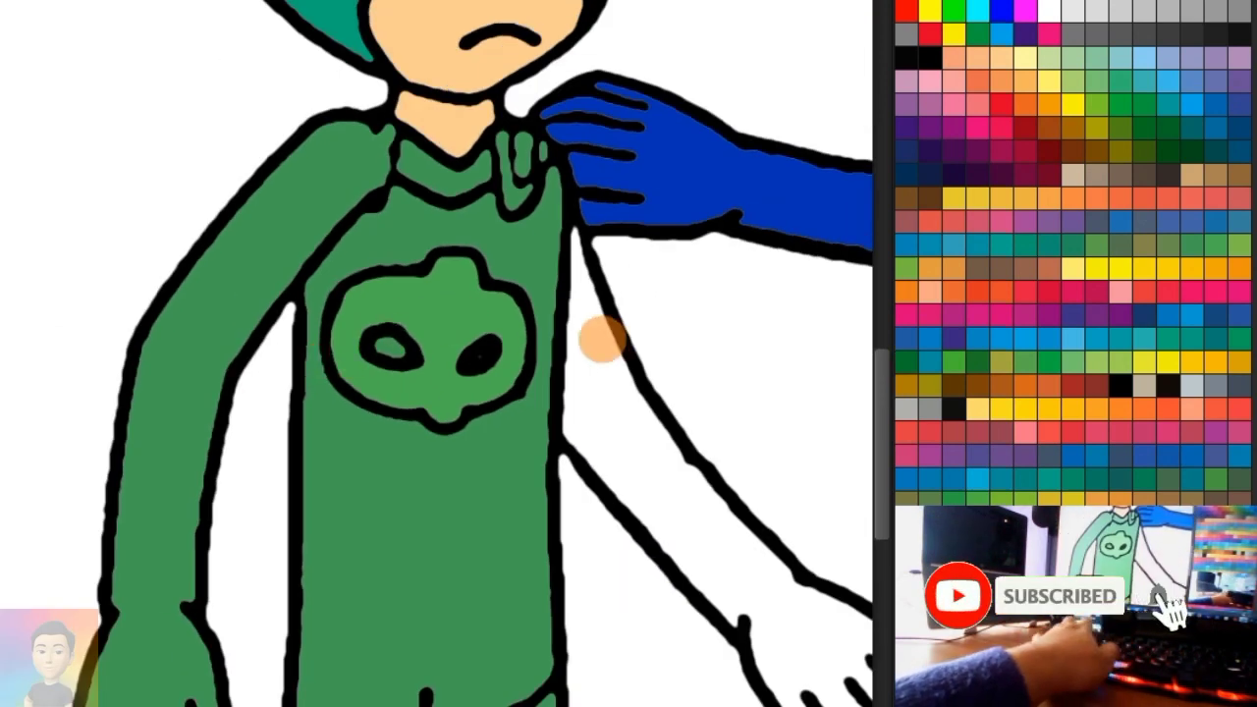
drag(598, 337, 417, 287)
click(418, 287)
mouse_move(379, 160)
mouse_down()
mouse_move(364, 417)
mouse_move(583, 500)
mouse_move(694, 570)
mouse_move(595, 659)
mouse_move(661, 671)
mouse_move(570, 466)
mouse_move(388, 361)
mouse_up()
Step: Paint Owlette's hat red
scroll(606, 387, down, 2)
scroll(615, 441, up, 2)
scroll(657, 281, up, 2)
scroll(570, 208, up, 2)
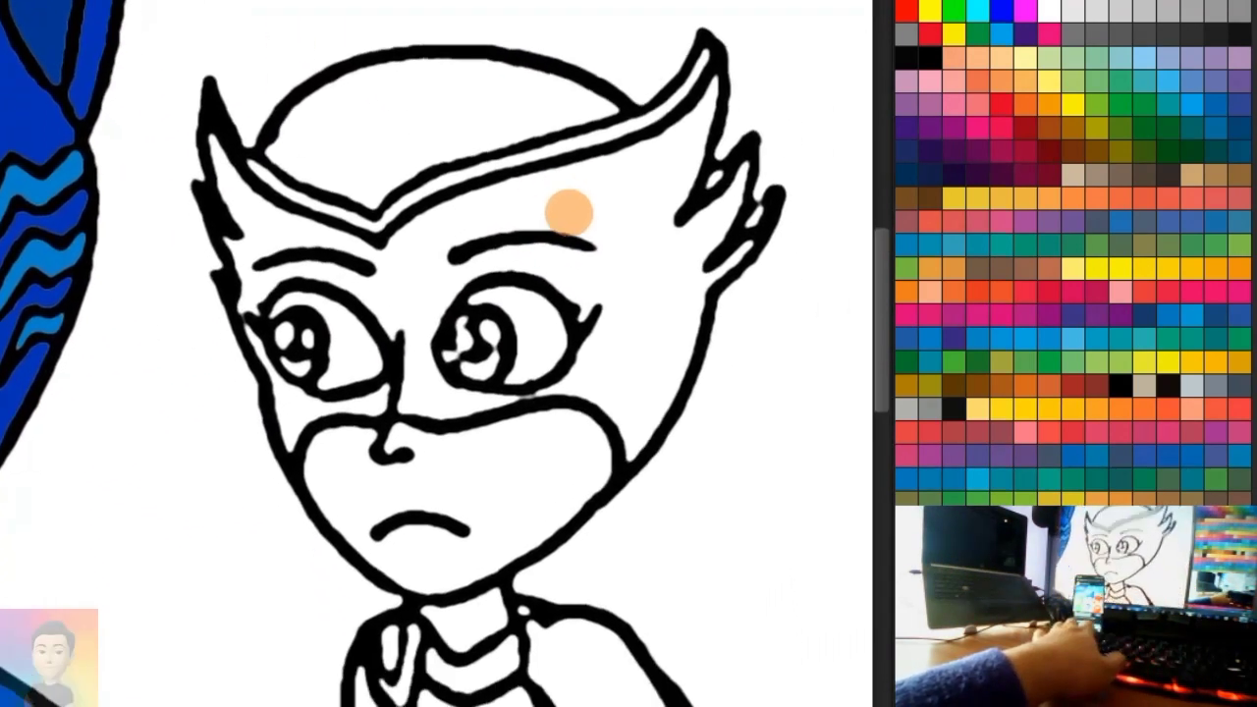
mouse_move(366, 47)
mouse_down()
mouse_move(478, 85)
mouse_move(397, 206)
mouse_up()
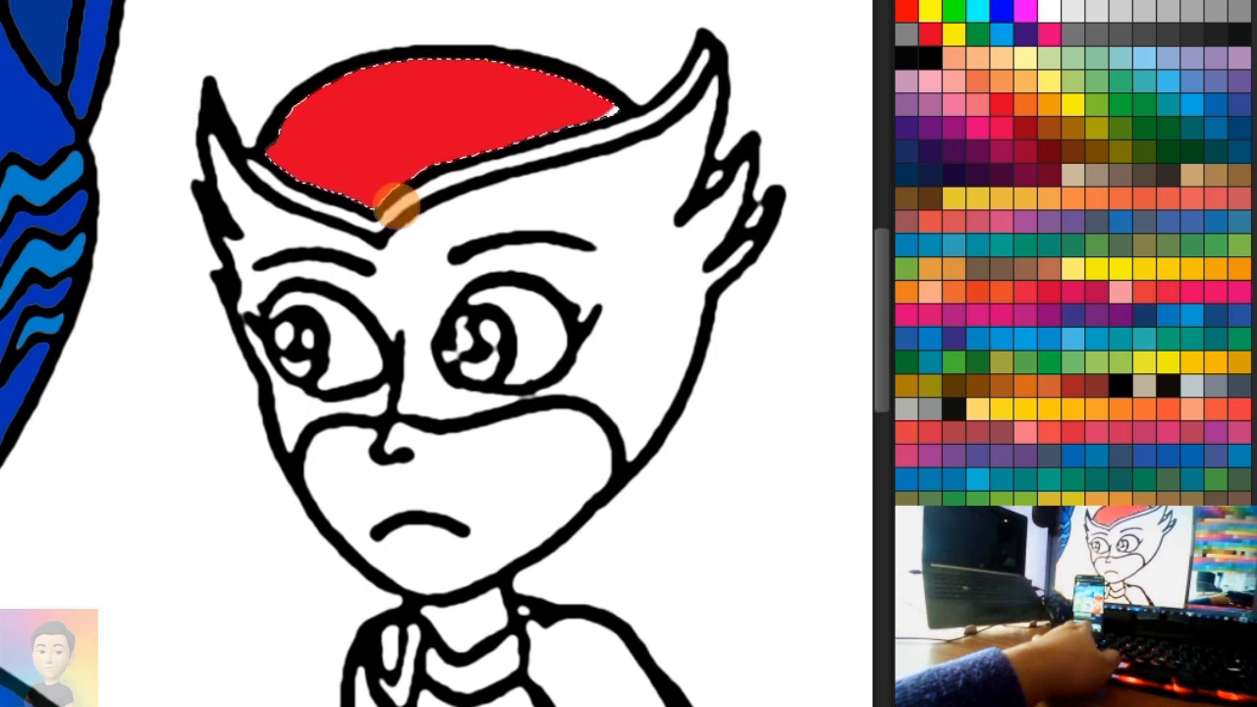
Step: Paint Owlette's mask, the band under the hat and the under-eye patch red
click(449, 157)
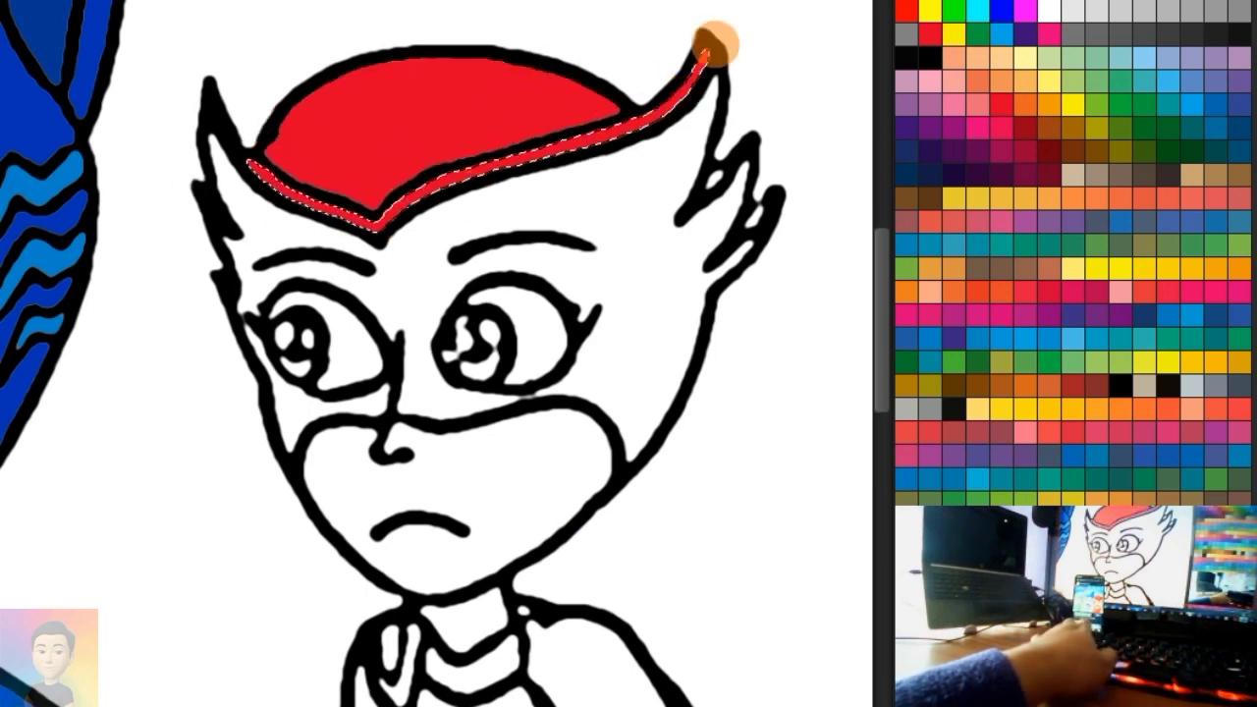
click(658, 173)
mouse_move(191, 155)
mouse_down()
mouse_move(230, 281)
mouse_move(606, 126)
mouse_move(654, 203)
mouse_move(655, 328)
mouse_move(684, 336)
mouse_up()
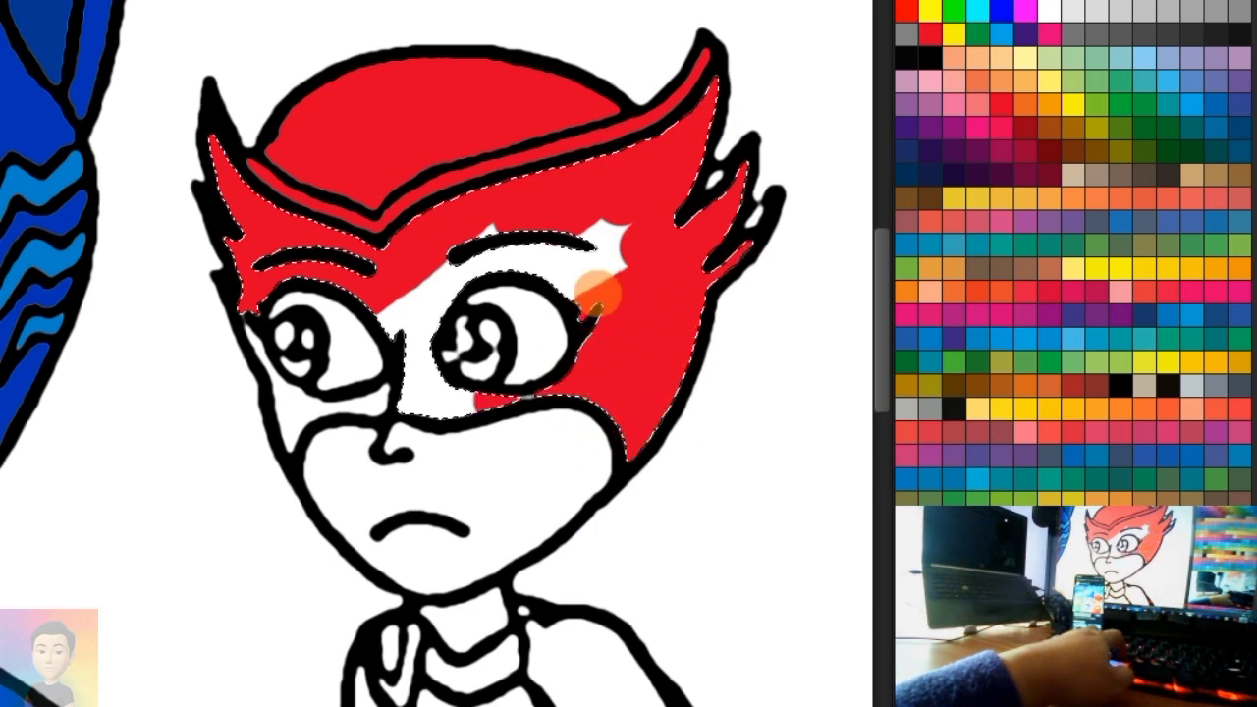
drag(596, 287, 434, 268)
key(ctrl+d)
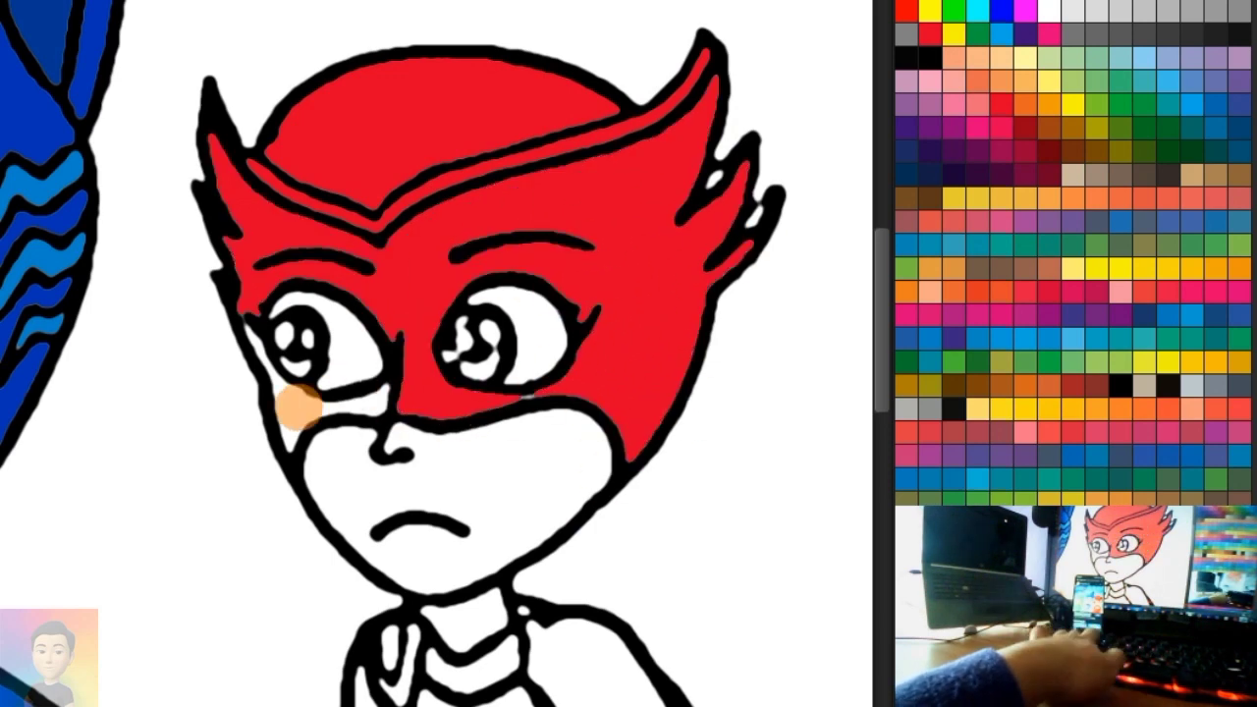
drag(231, 383, 410, 401)
Step: Fill Owlette's face with a skin tone
scroll(433, 338, up, 2)
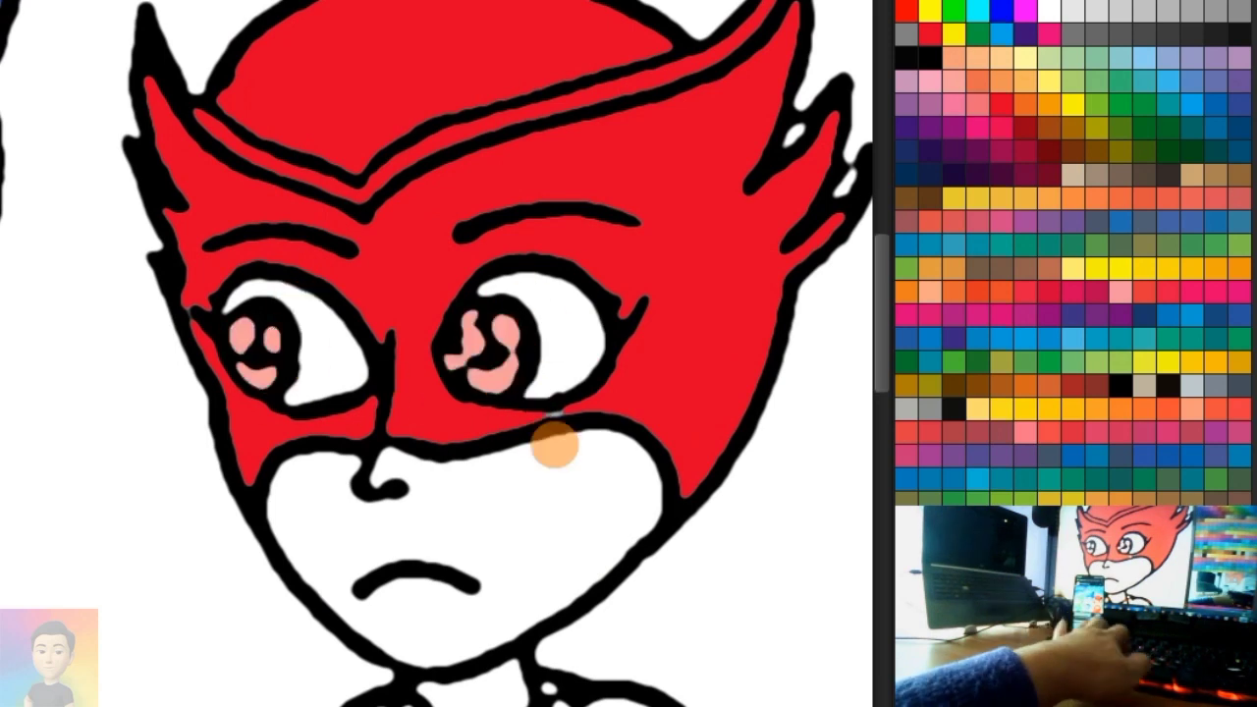
scroll(555, 445, down, 2)
scroll(559, 348, up, 3)
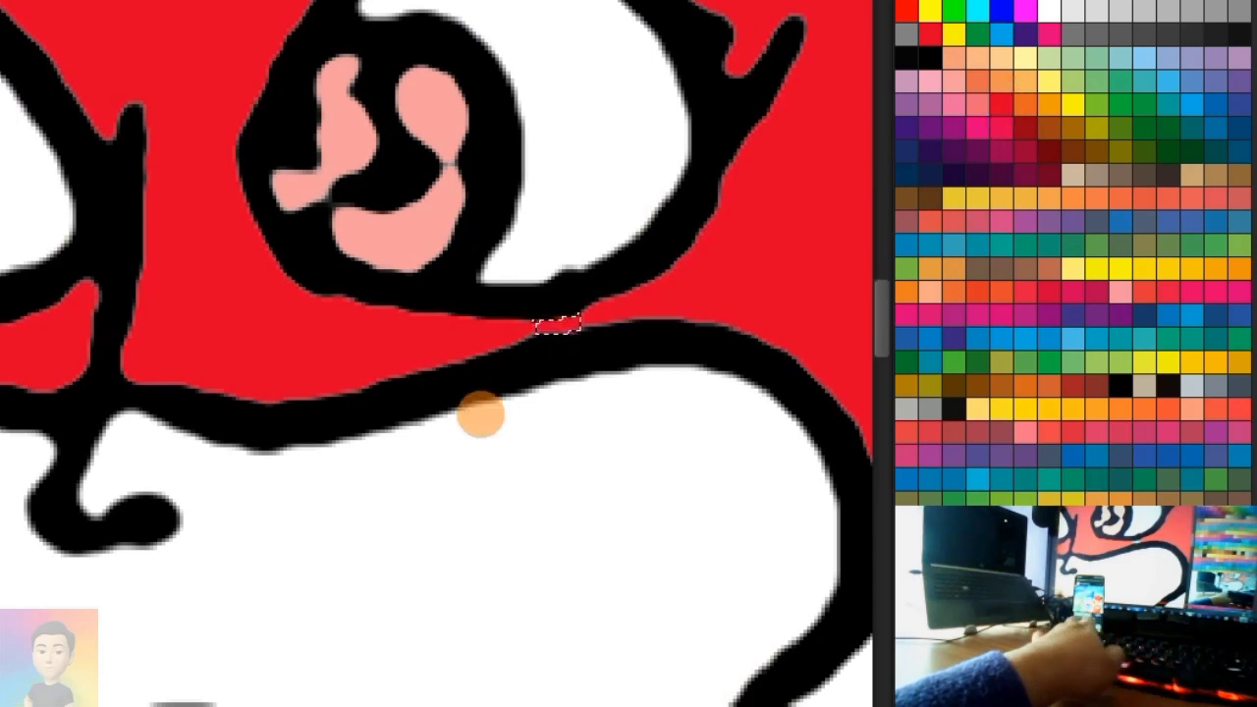
scroll(480, 415, down, 2)
scroll(539, 427, down, 2)
scroll(587, 379, down, 1)
click(294, 437)
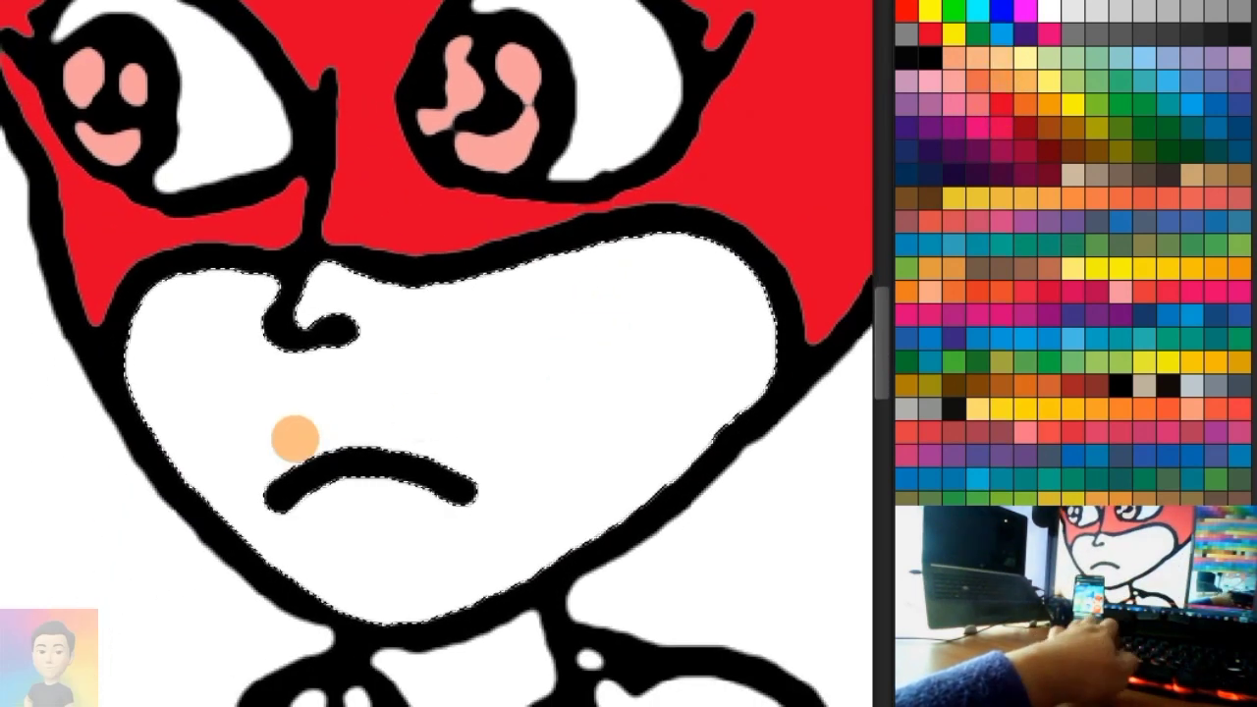
mouse_move(295, 437)
mouse_down()
mouse_move(385, 395)
mouse_move(176, 457)
mouse_up()
Step: Paint Owlette's neck skin tone
scroll(435, 402, down, 2)
scroll(519, 413, down, 3)
scroll(533, 163, down, 2)
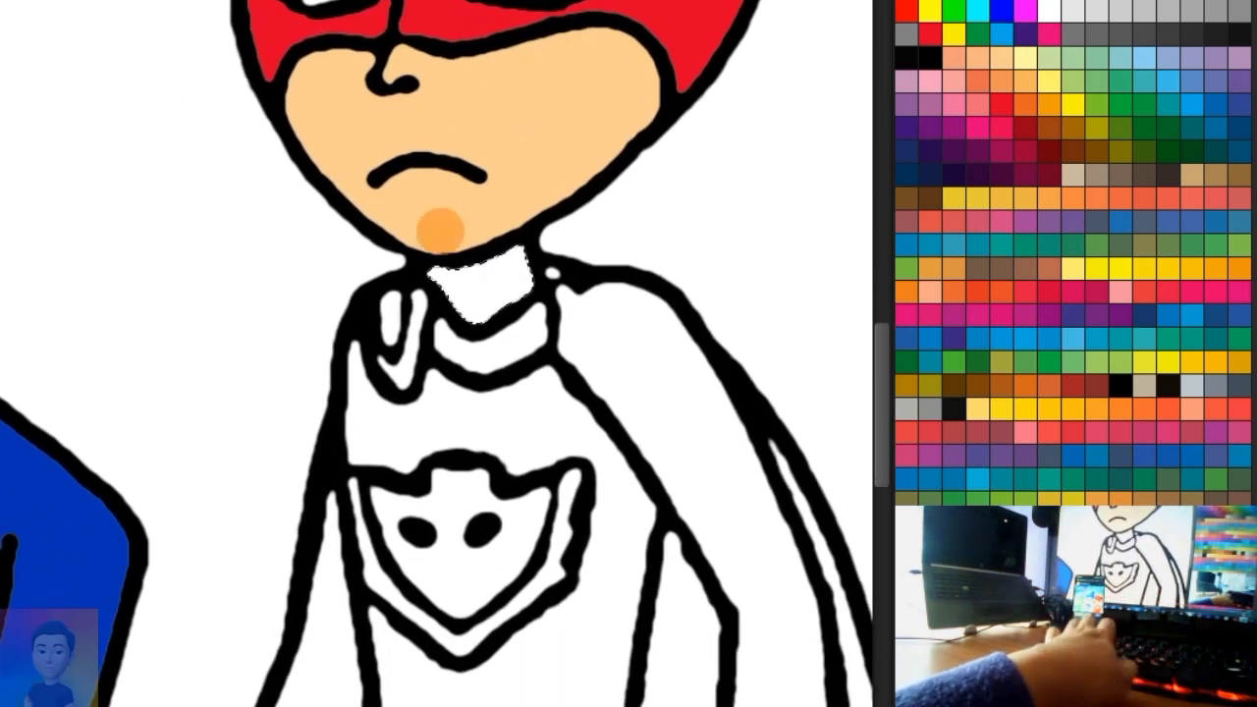
drag(441, 230, 526, 208)
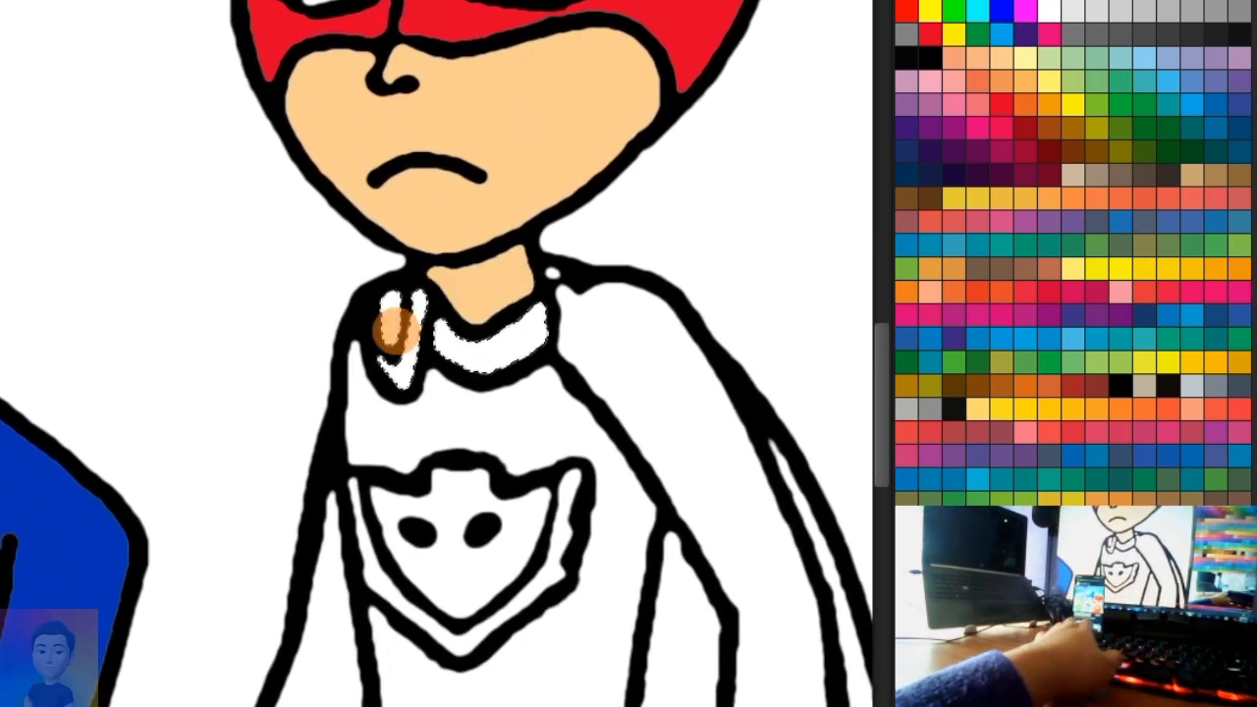
Step: Paint Owlette's collar band and shirt red
click(485, 370)
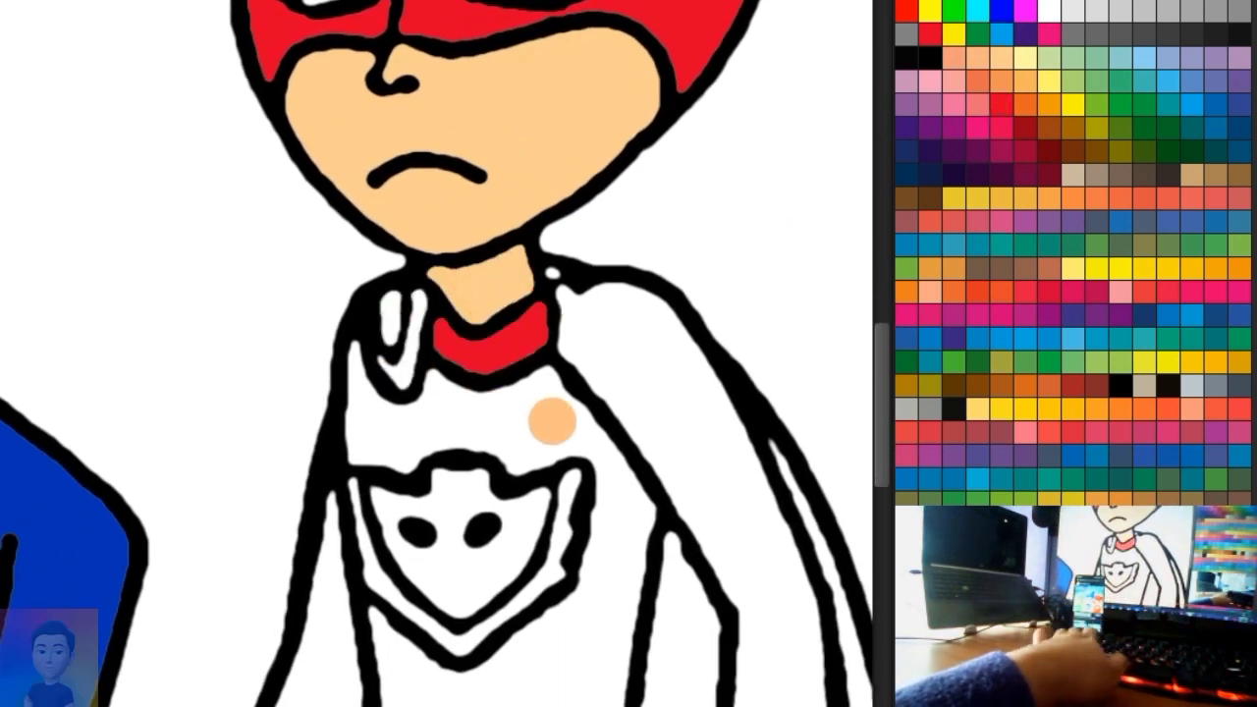
scroll(531, 425, down, 1)
scroll(535, 295, down, 2)
mouse_move(359, 190)
mouse_down()
mouse_move(634, 331)
mouse_move(407, 448)
mouse_move(623, 443)
mouse_move(659, 494)
mouse_move(514, 519)
mouse_up()
scroll(535, 422, down, 3)
Step: Paint Owlette's left arm red
mouse_move(421, 421)
mouse_down()
mouse_move(521, 511)
mouse_move(666, 598)
mouse_move(598, 666)
mouse_move(345, 662)
mouse_move(509, 489)
mouse_up()
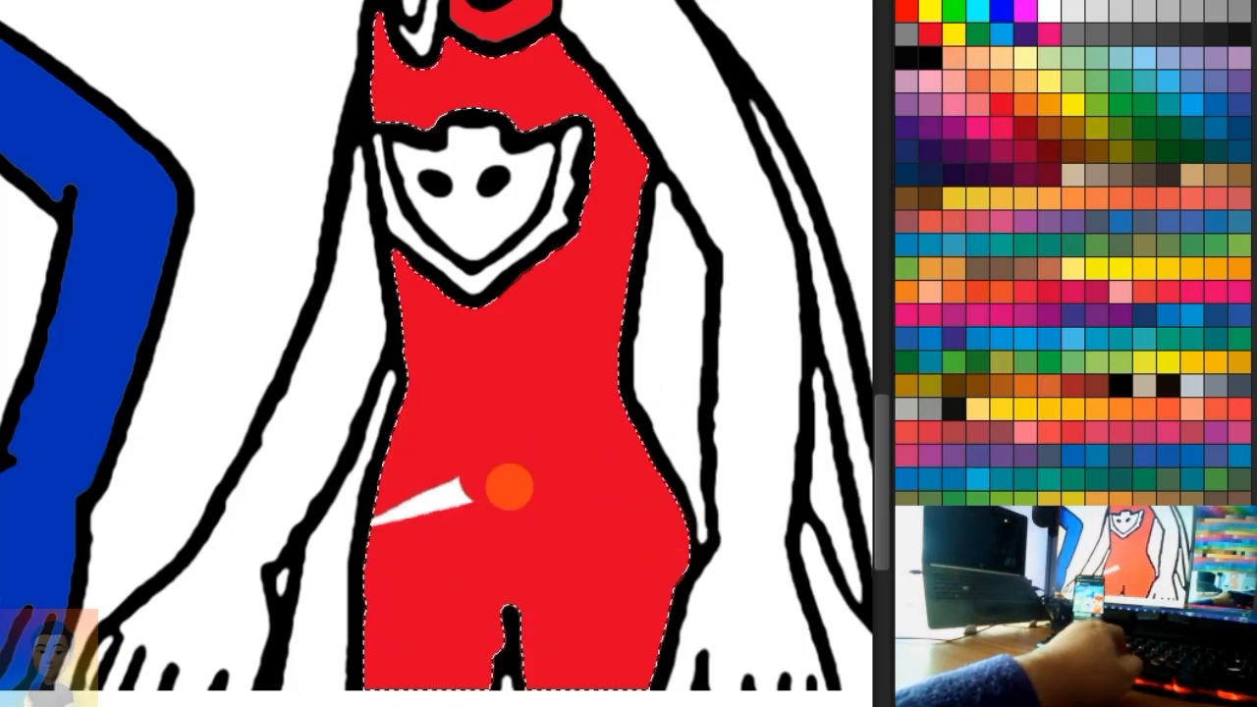
key(ctrl+d)
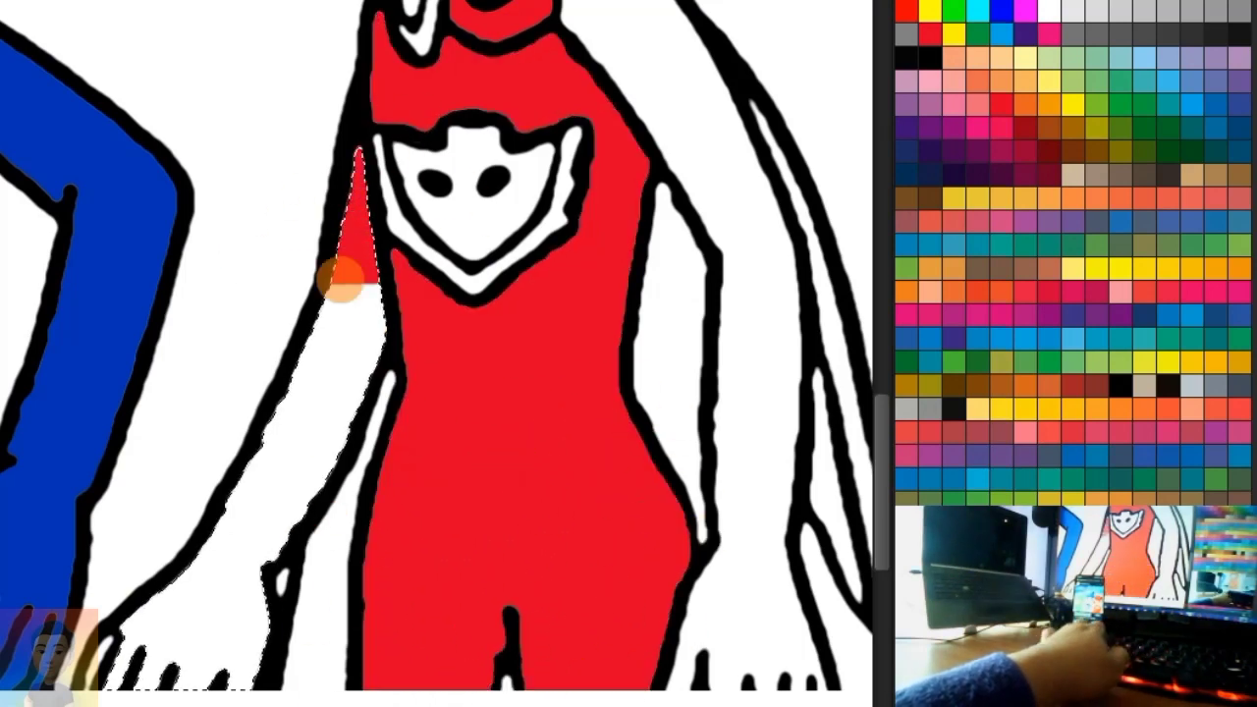
mouse_move(342, 280)
mouse_down()
mouse_move(384, 374)
mouse_move(301, 528)
mouse_move(219, 603)
mouse_move(234, 685)
mouse_up()
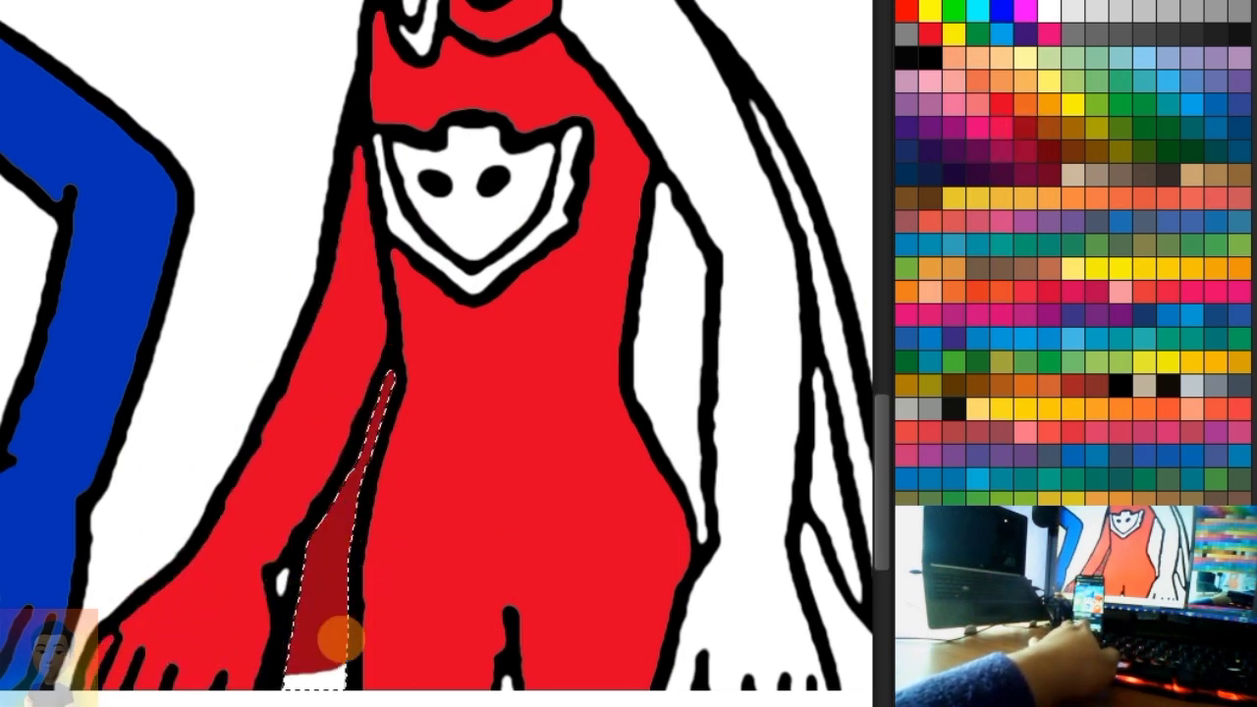
scroll(502, 173, up, 2)
drag(514, 210, 534, 324)
Step: Paint Owlette's chest emblem light pink
click(505, 364)
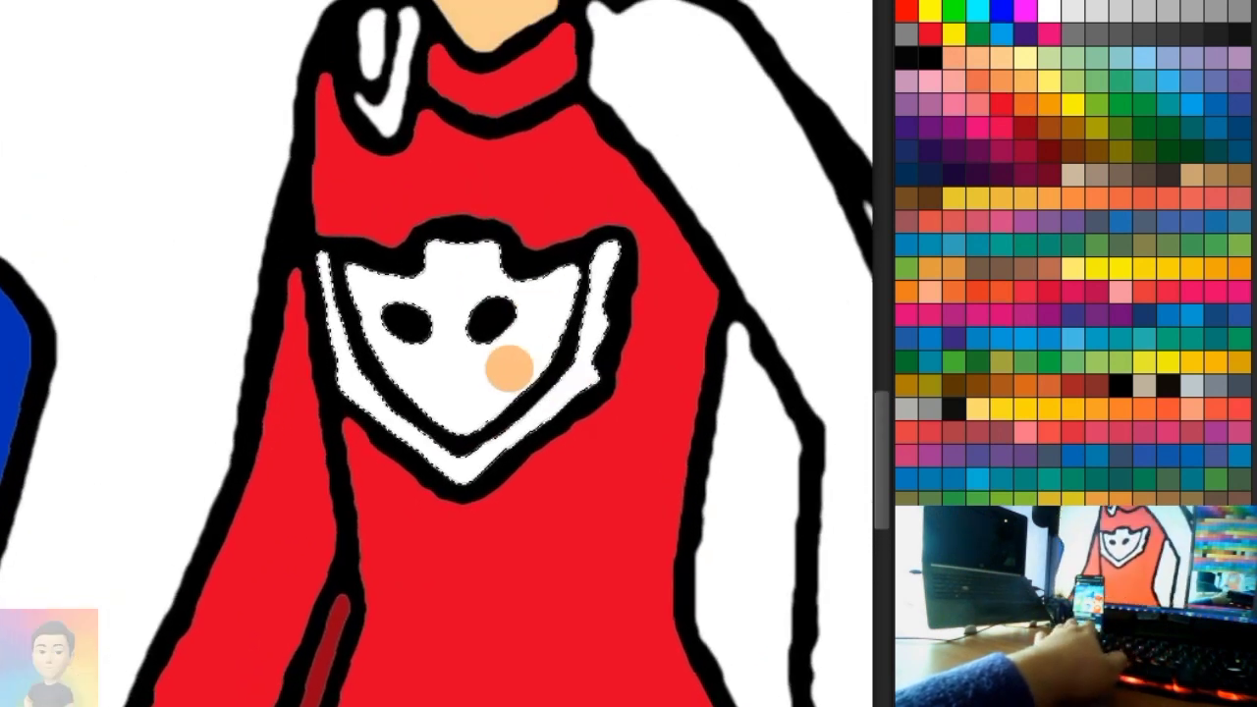
click(953, 98)
mouse_move(314, 303)
mouse_down()
mouse_move(422, 281)
mouse_move(651, 360)
mouse_move(304, 388)
mouse_up()
key(ctrl+d)
Step: Paint Owlette's collar flap dark red
scroll(430, 168, down, 2)
scroll(421, 281, up, 2)
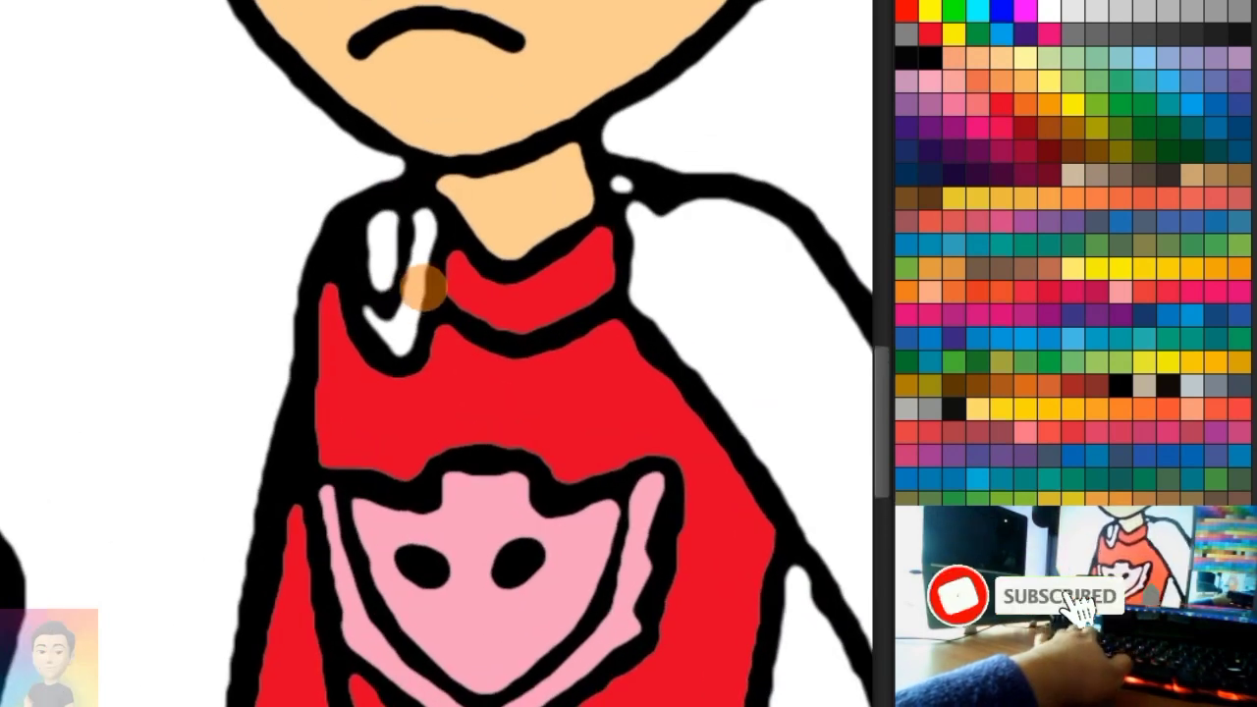
click(1025, 125)
mouse_move(388, 231)
mouse_down()
mouse_move(436, 216)
mouse_move(398, 334)
mouse_up()
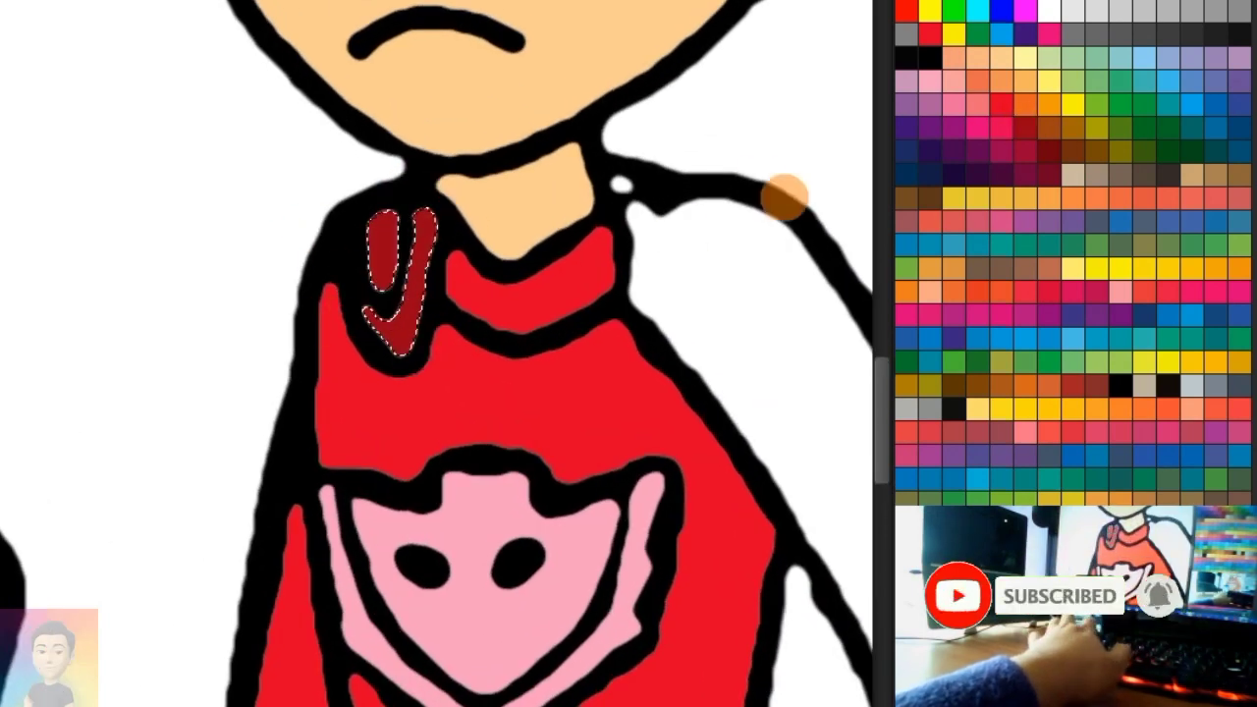
Step: Paint Owlette's cape bright red
scroll(445, 280, down, 2)
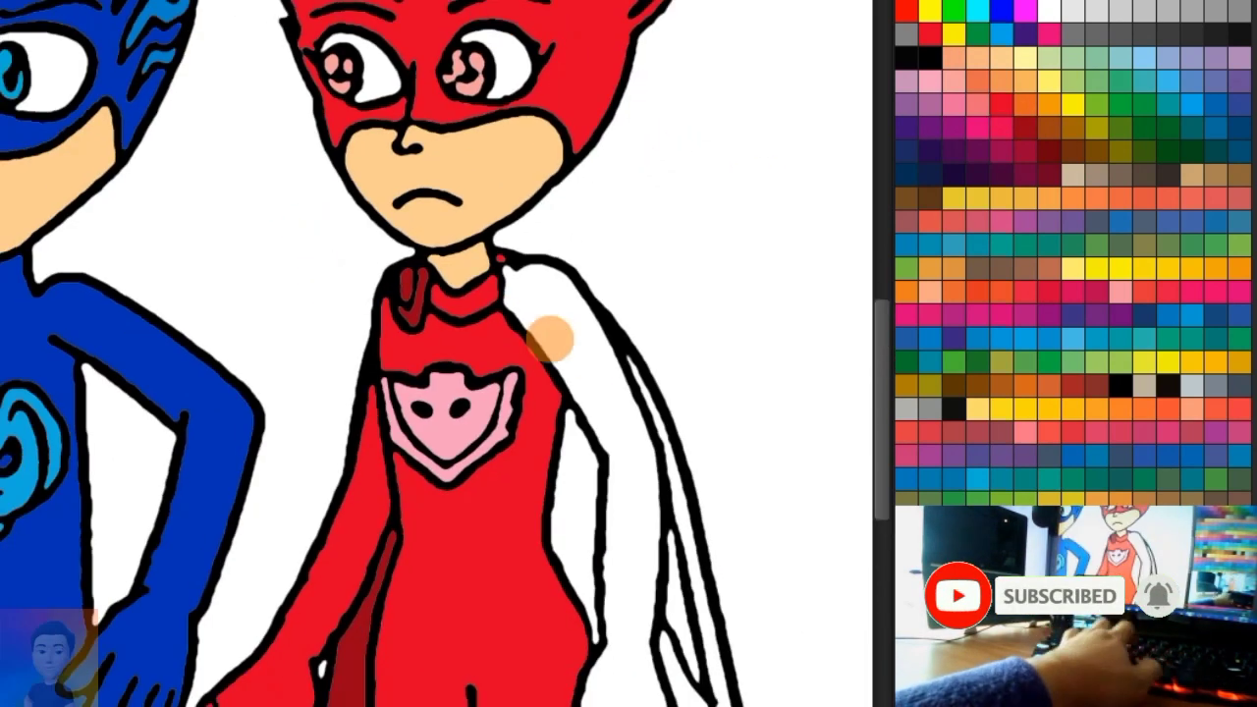
click(560, 330)
click(994, 107)
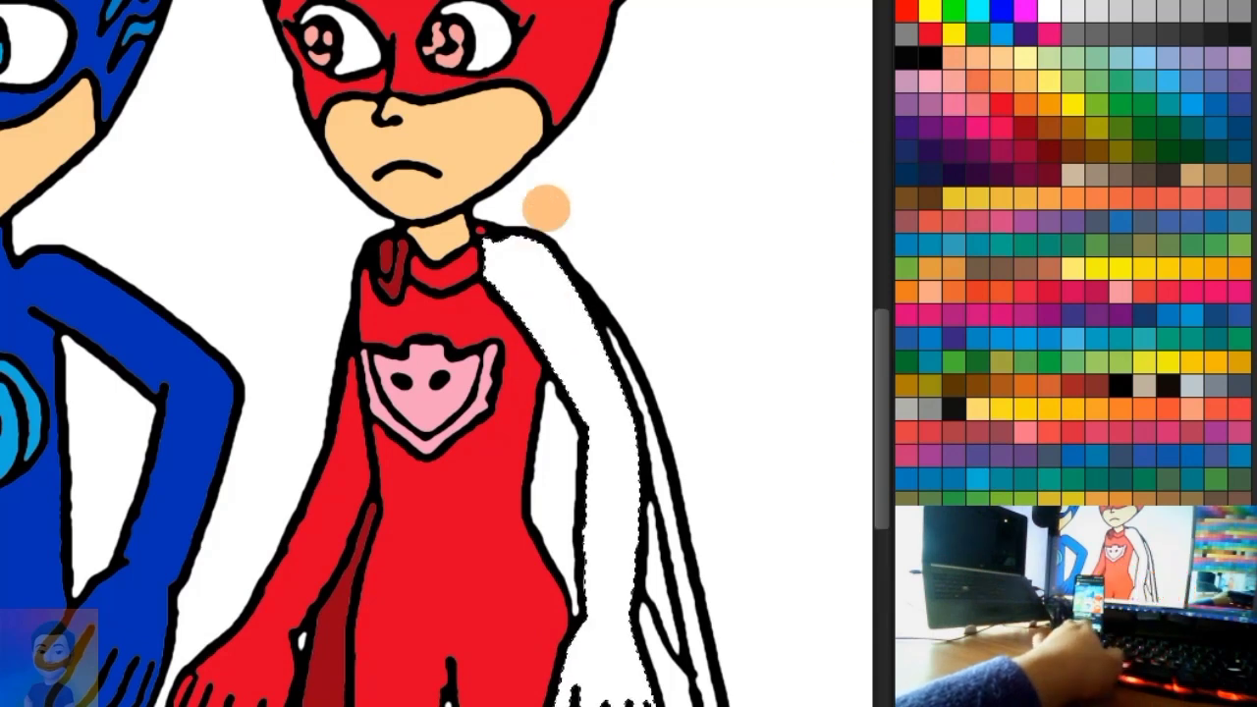
mouse_move(550, 202)
mouse_down()
mouse_move(486, 287)
mouse_move(639, 414)
mouse_up()
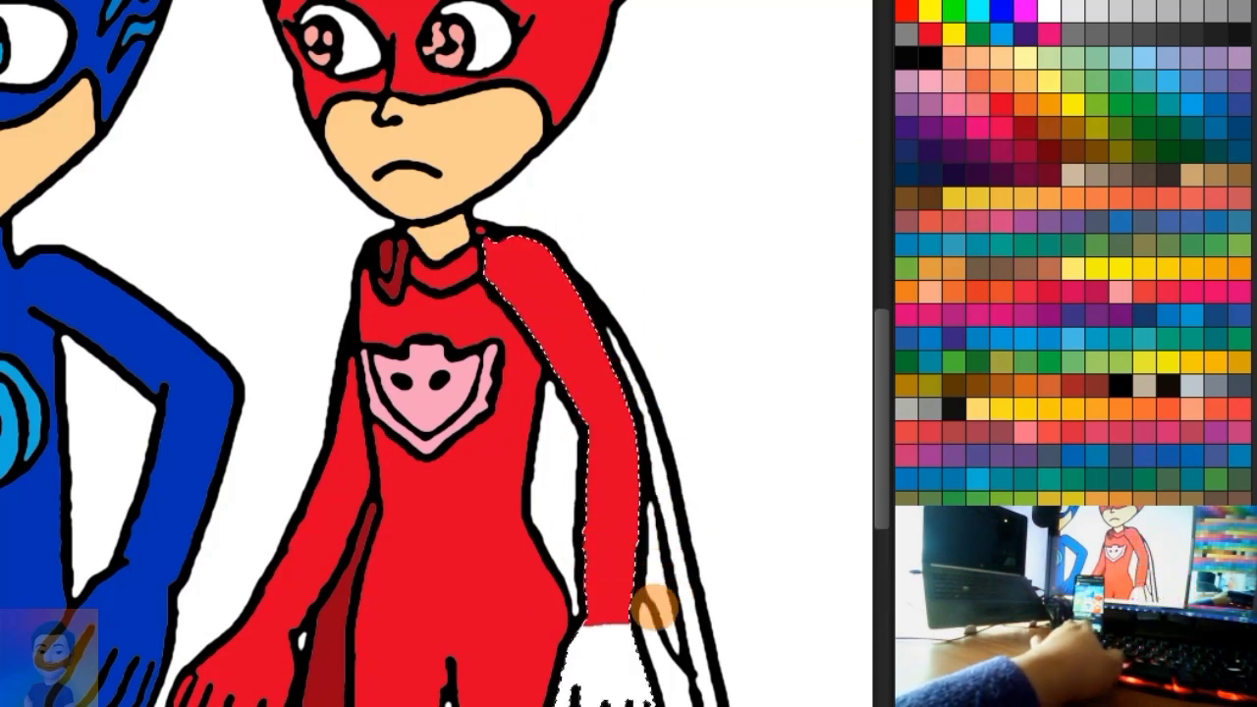
Step: Paint the gap beside the arm and the right cape strip dark red
scroll(754, 676, up, 2)
click(469, 419)
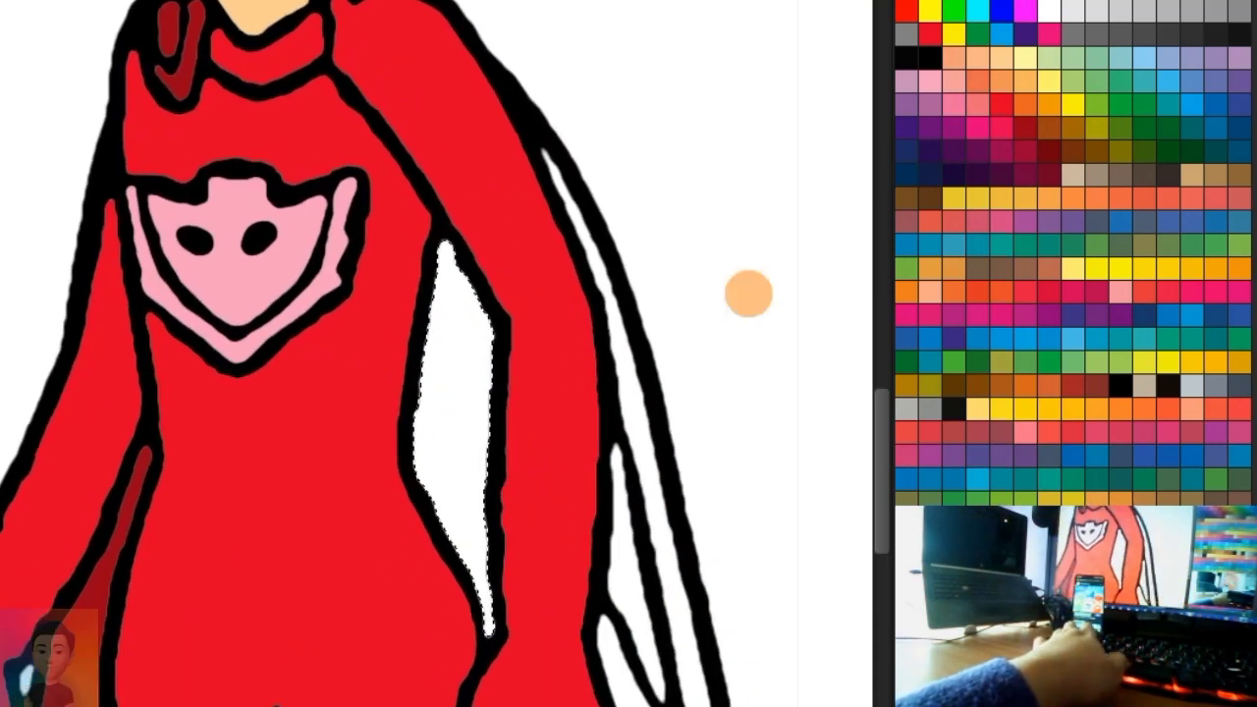
mouse_move(452, 241)
mouse_down()
mouse_move(364, 323)
mouse_move(429, 407)
mouse_move(452, 539)
mouse_up()
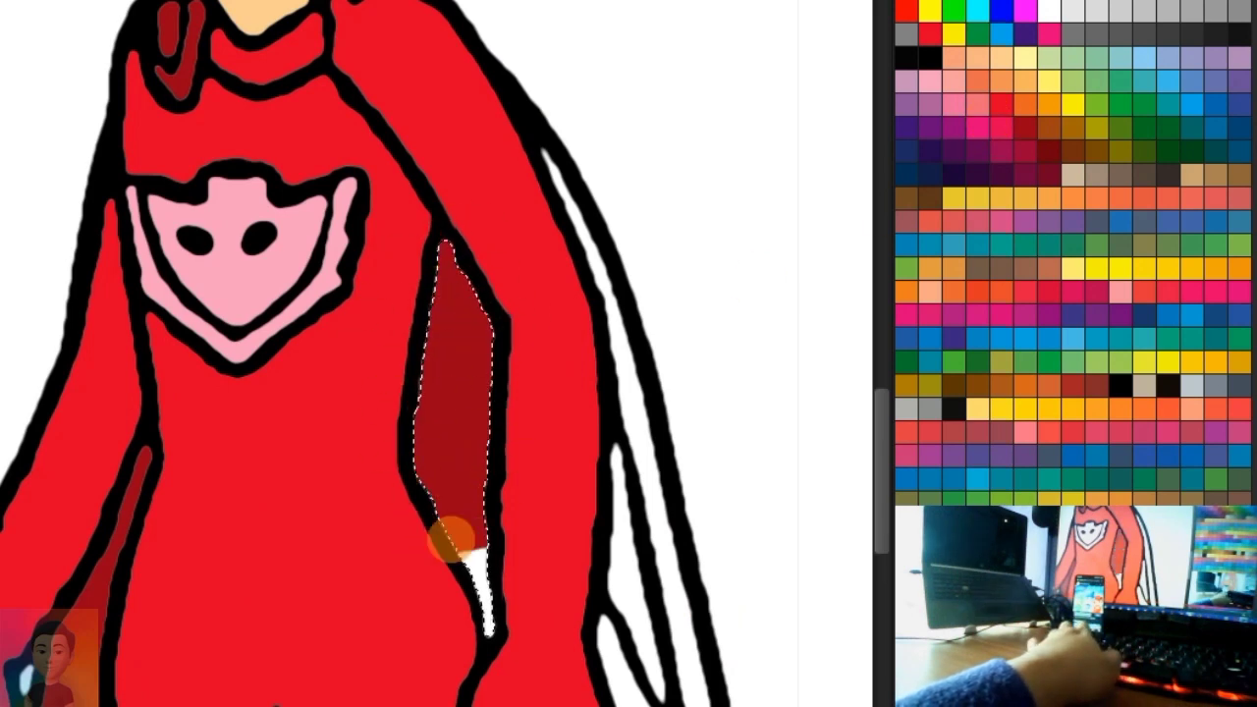
scroll(577, 413, down, 1)
click(618, 364)
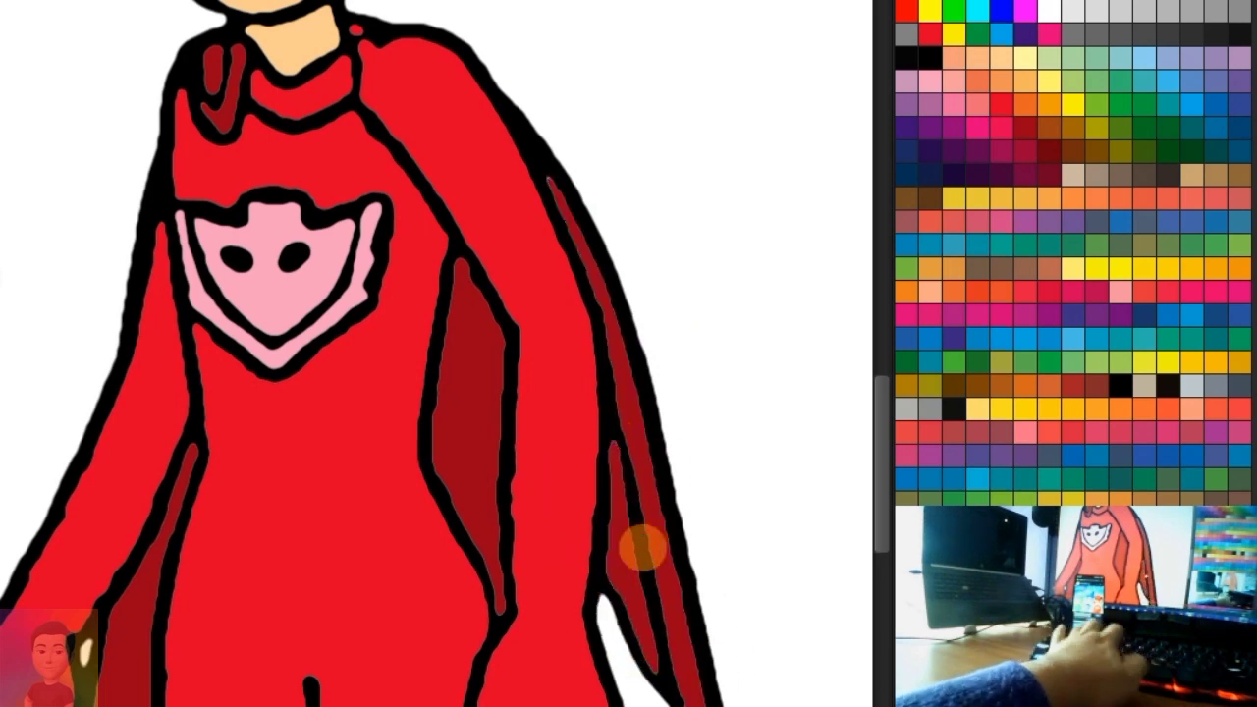
scroll(642, 549, down, 2)
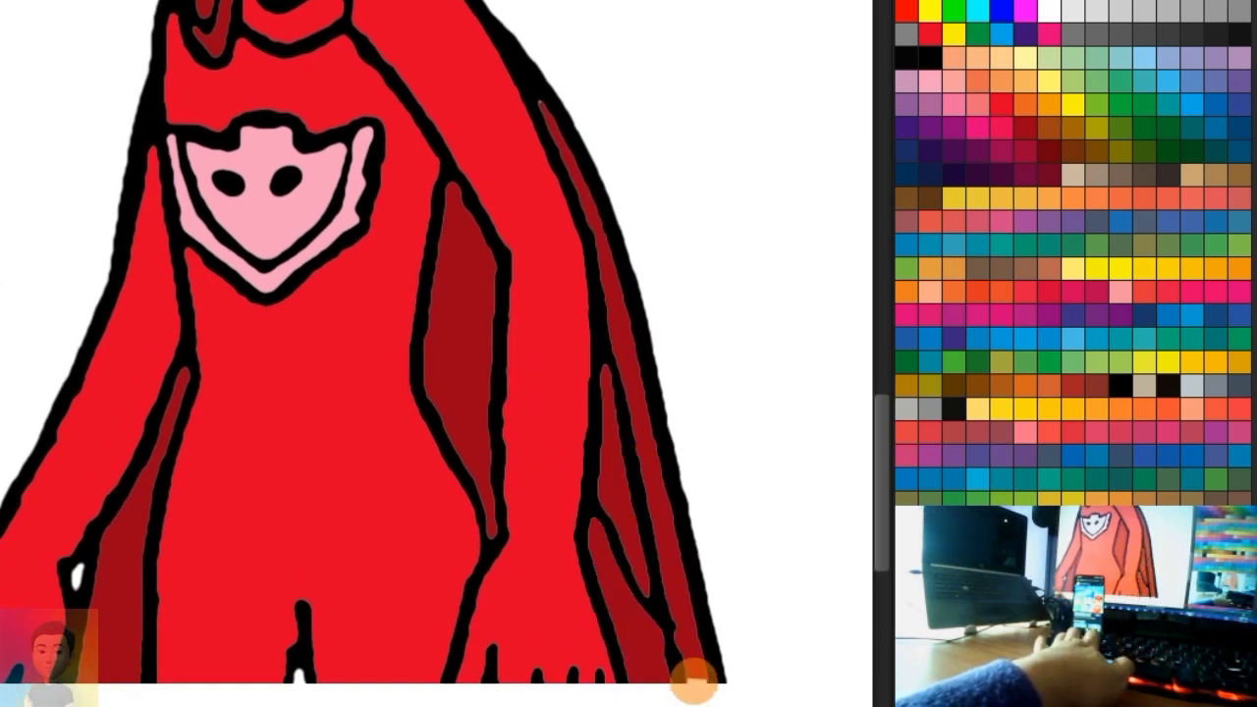